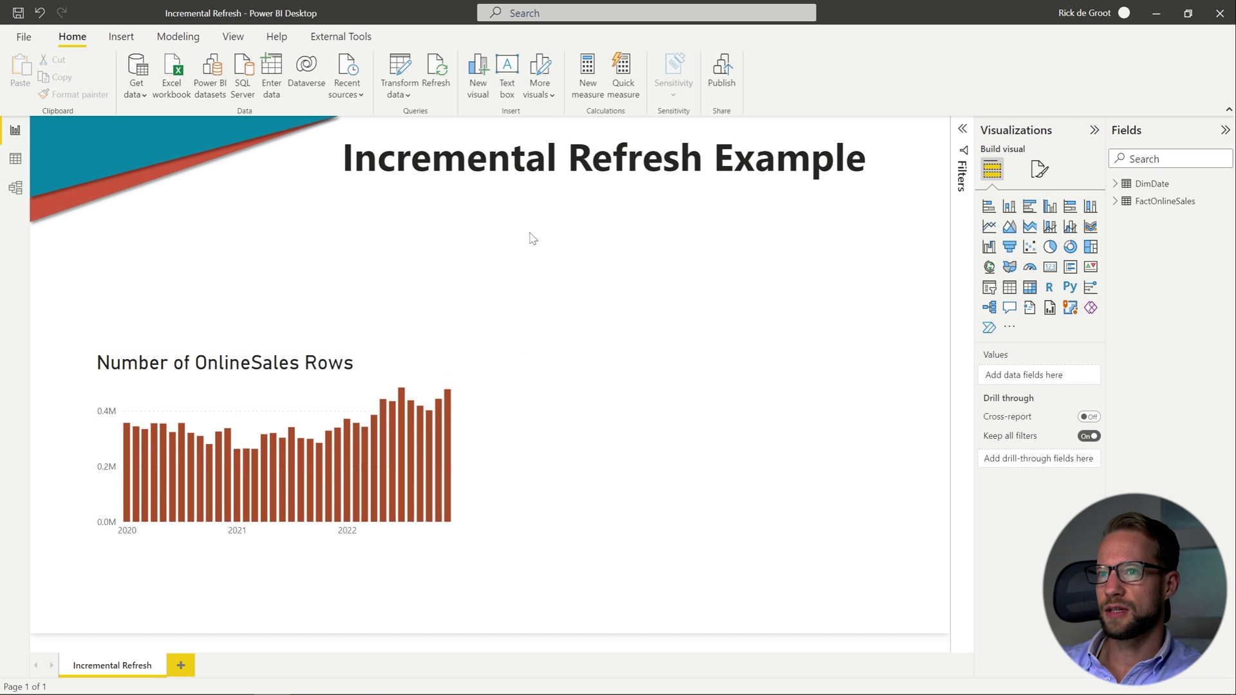
Step: Check the report file size, then review FactOnlineSales rows and its OnlineSalesKey column in Data view
key(alt+Tab)
key(alt+Tab)
key(alt+Tab)
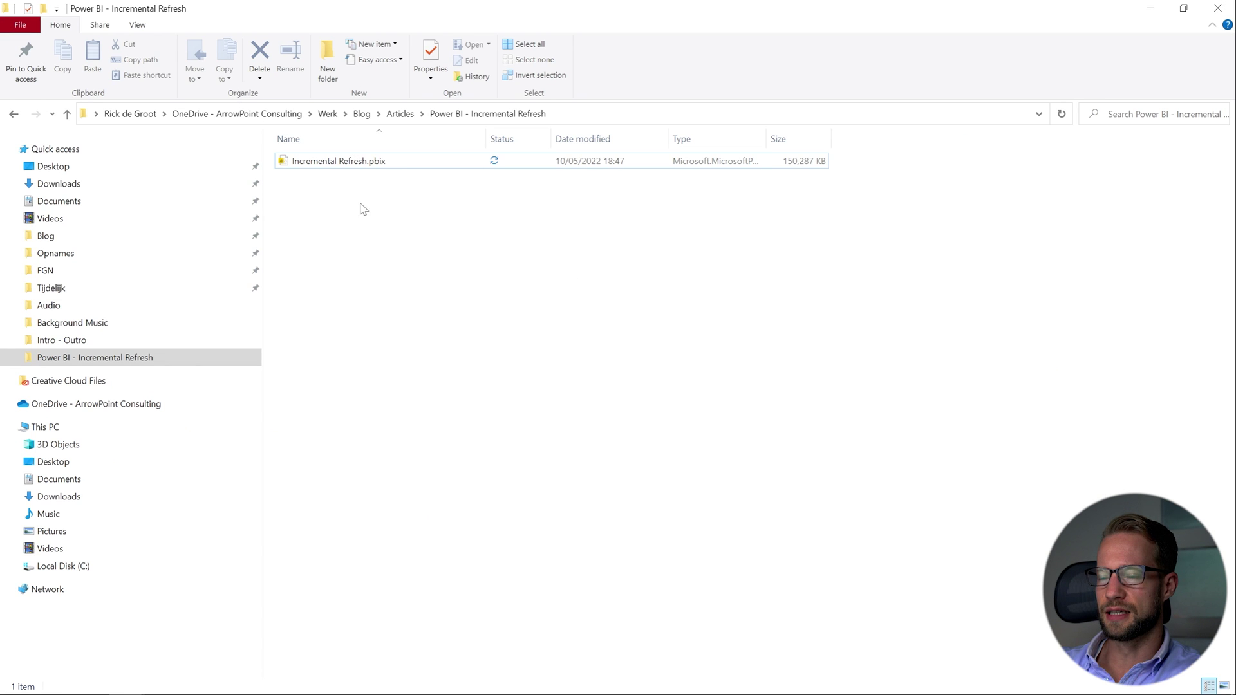
click(804, 166)
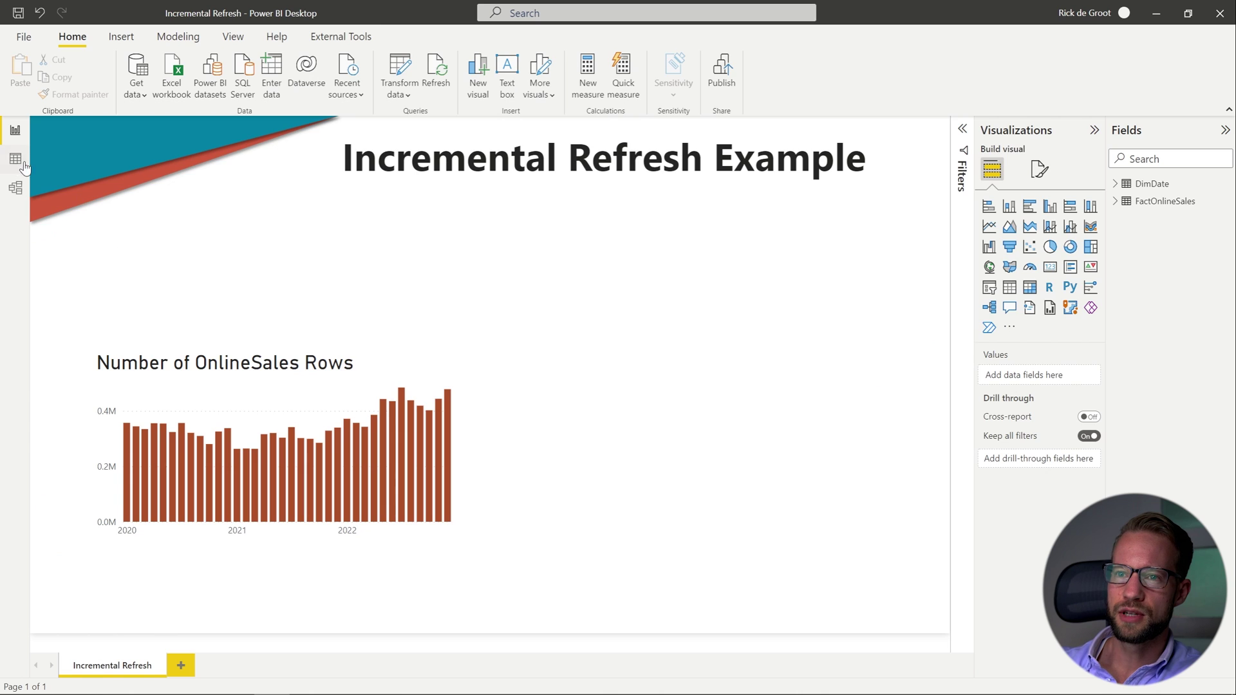
click(23, 164)
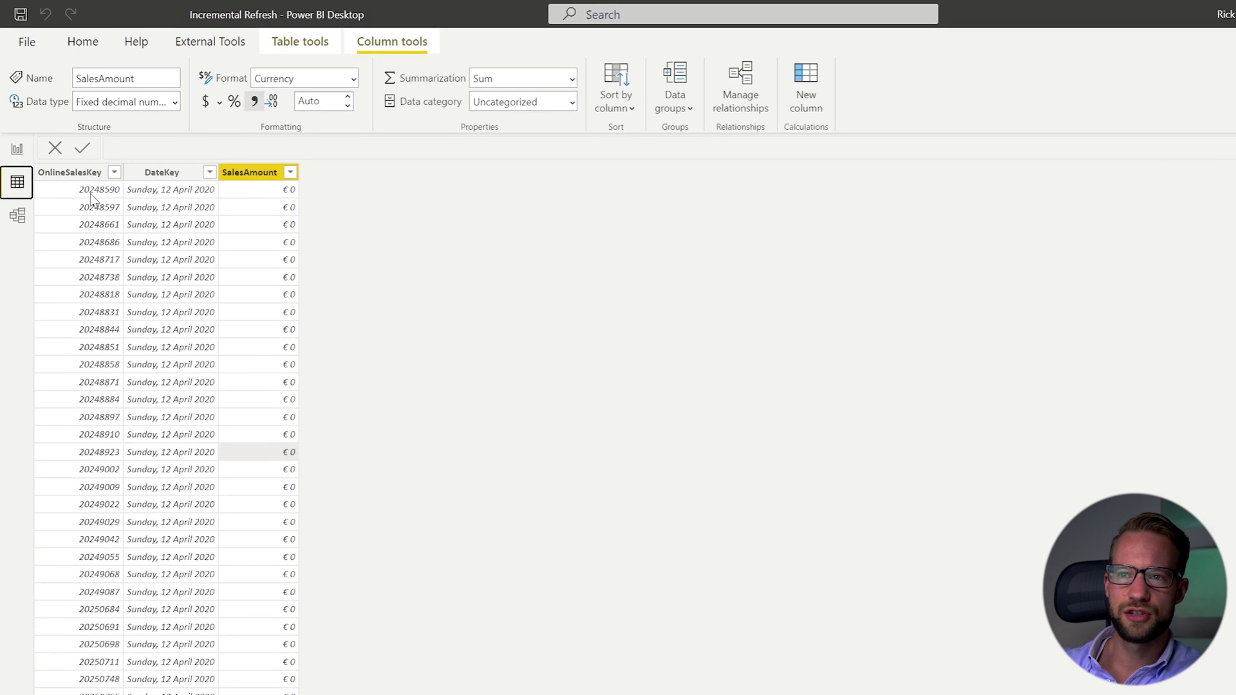
click(90, 217)
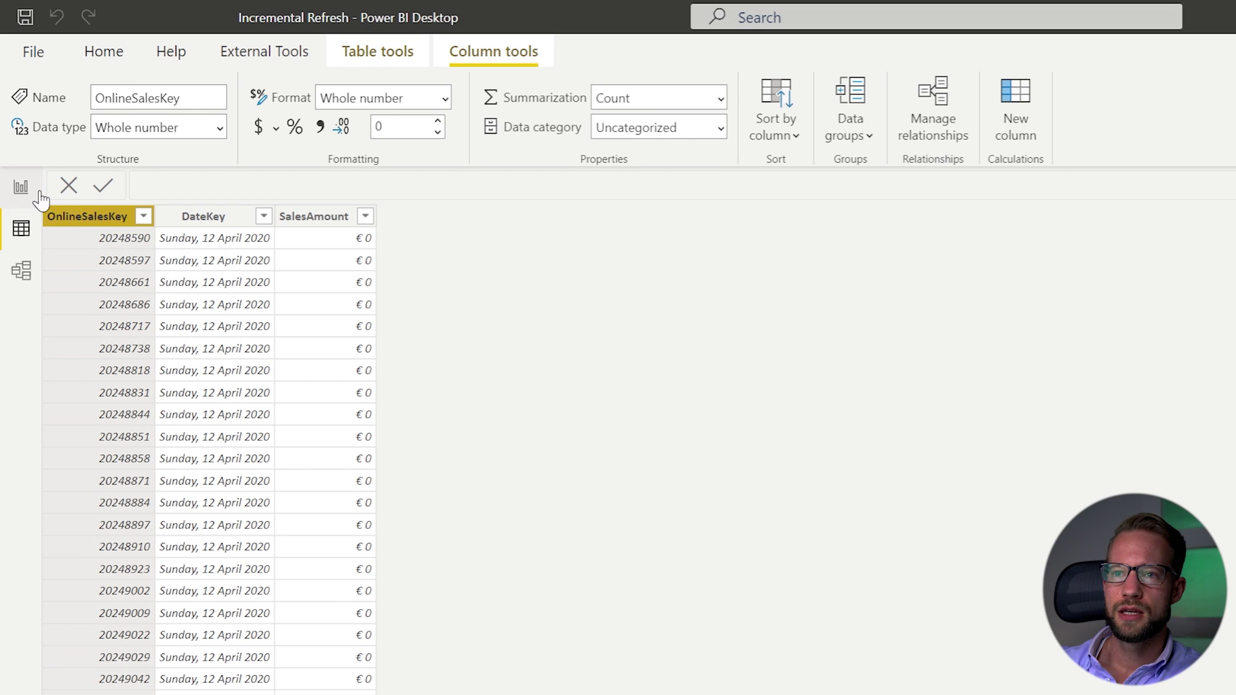
click(21, 187)
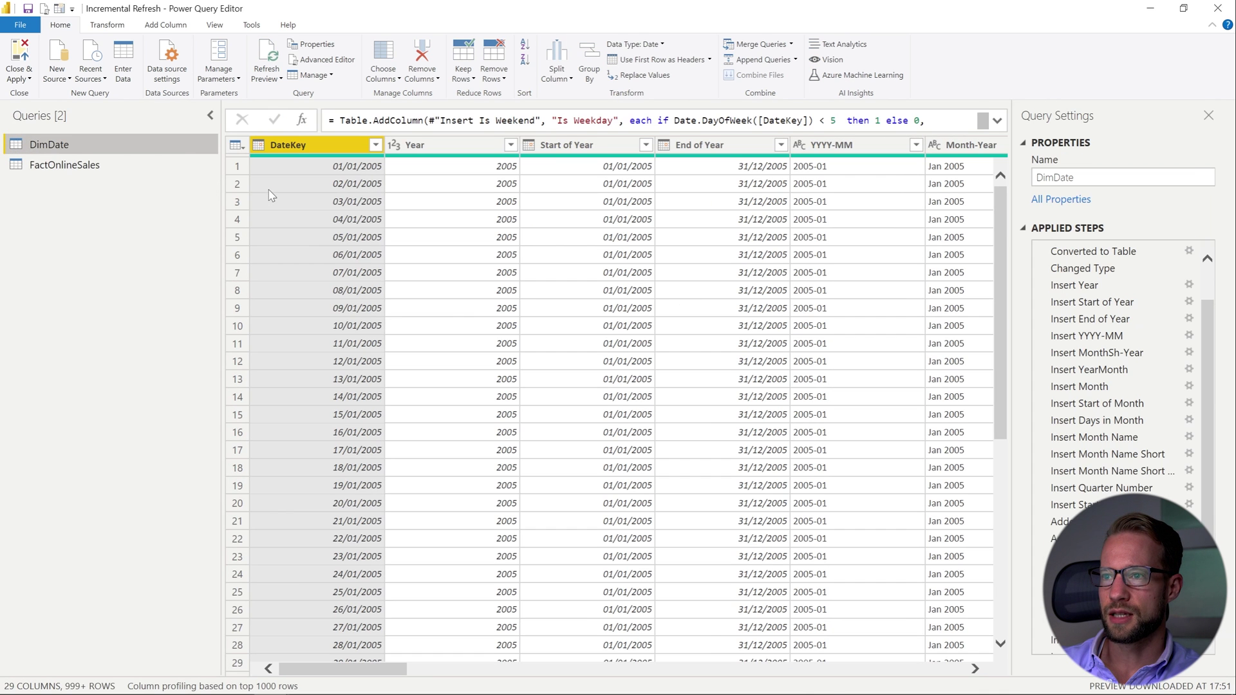
Step: Select the FactOnlineSales query and its DateKey column in Power Query Editor
click(129, 167)
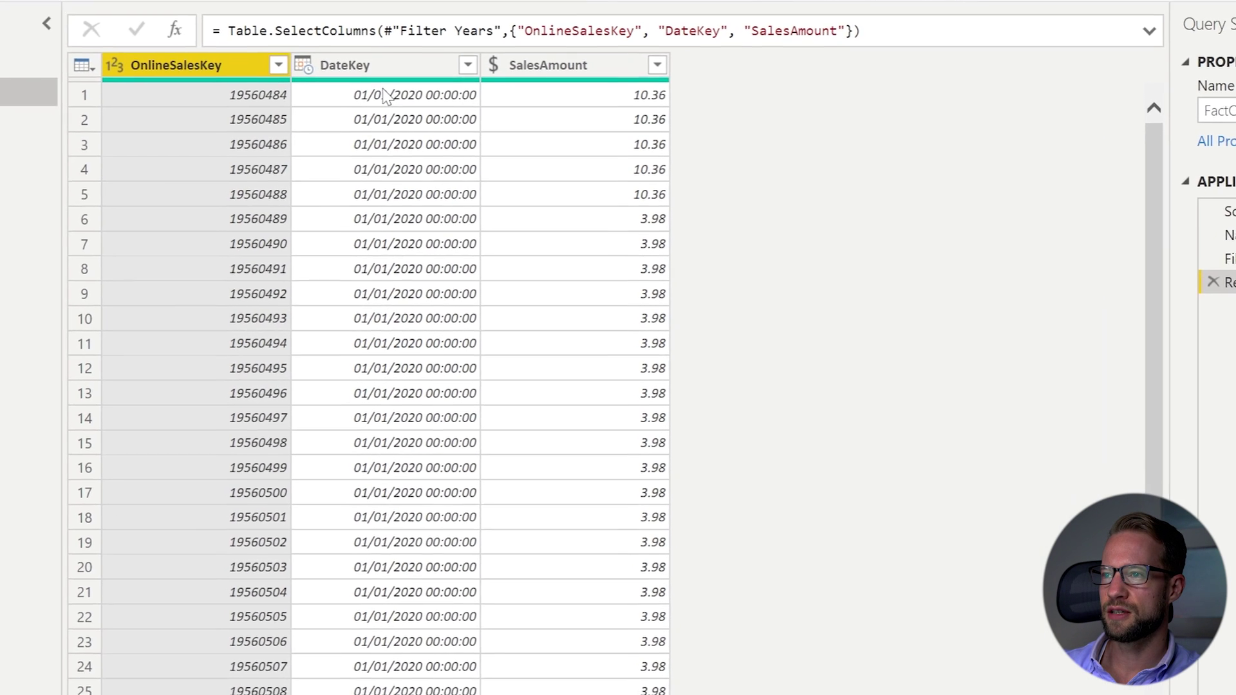
click(383, 64)
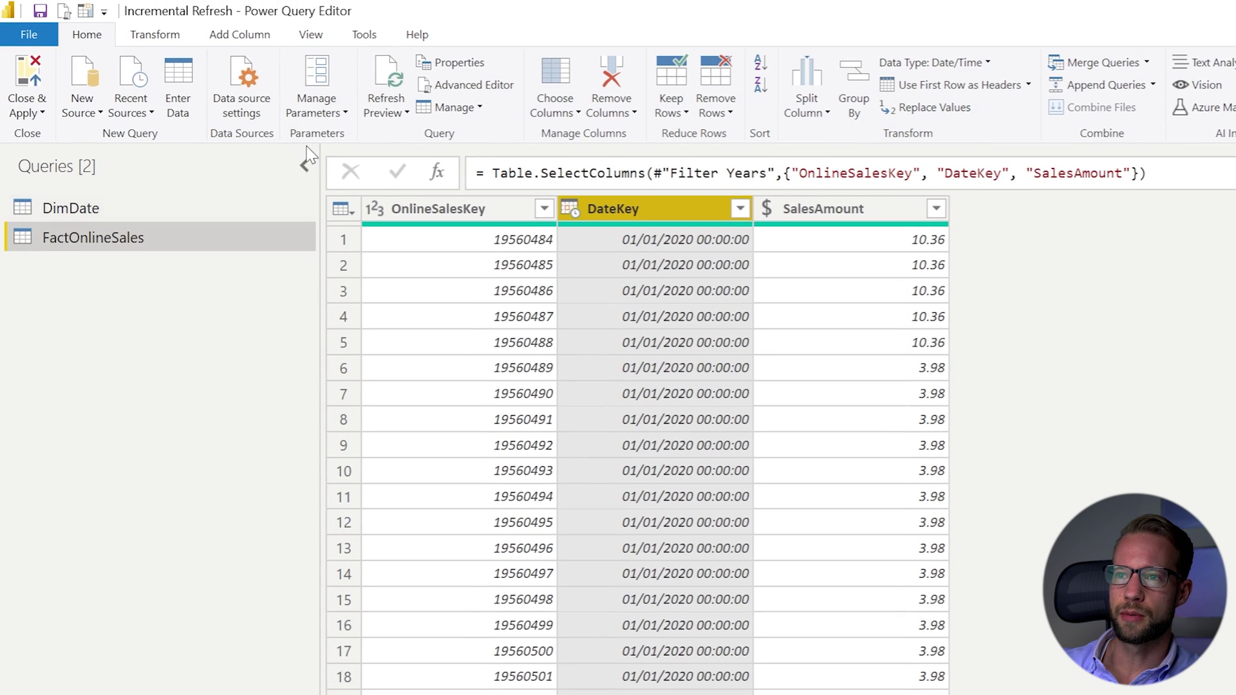
click(316, 115)
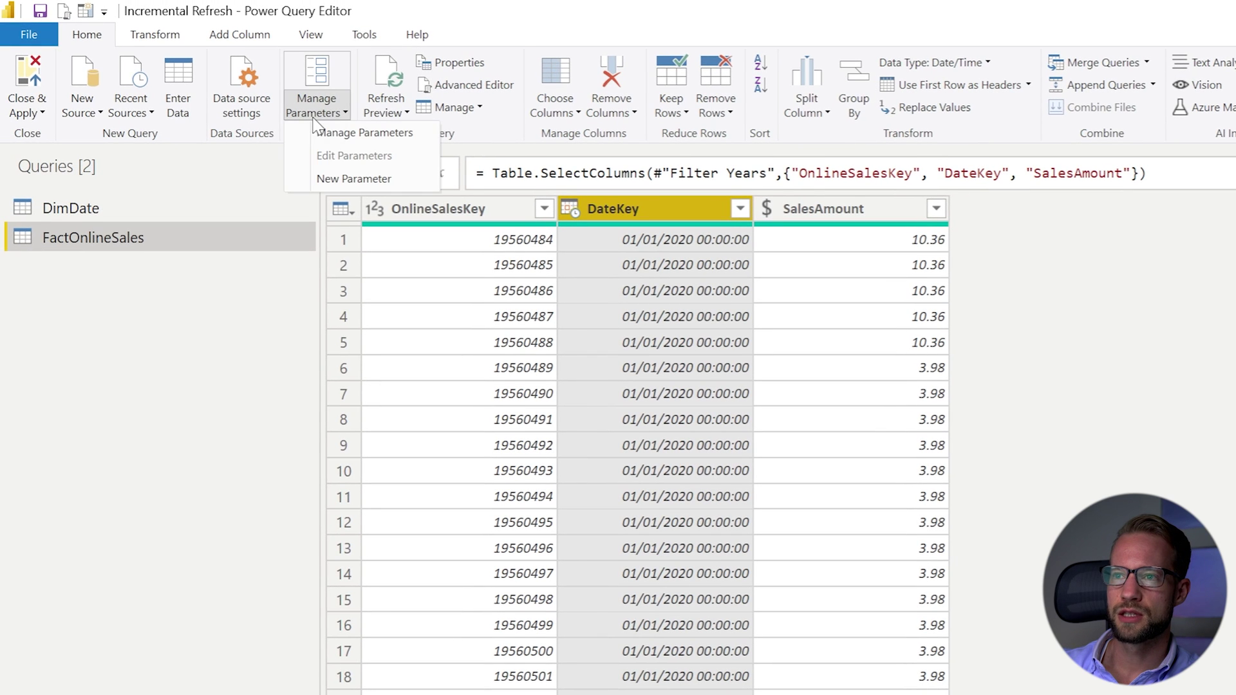
Step: Create a Date/Time parameter named RangeStart with current value 01-01-2022
click(348, 133)
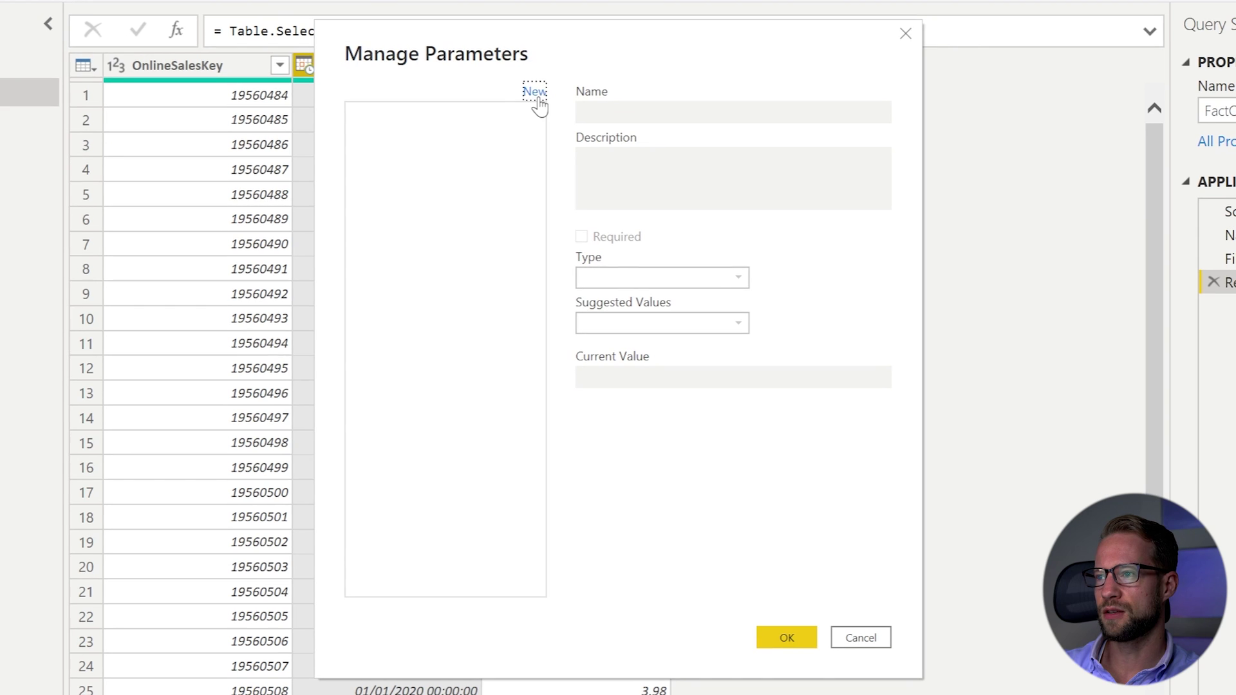
click(634, 144)
drag(670, 105, 552, 110)
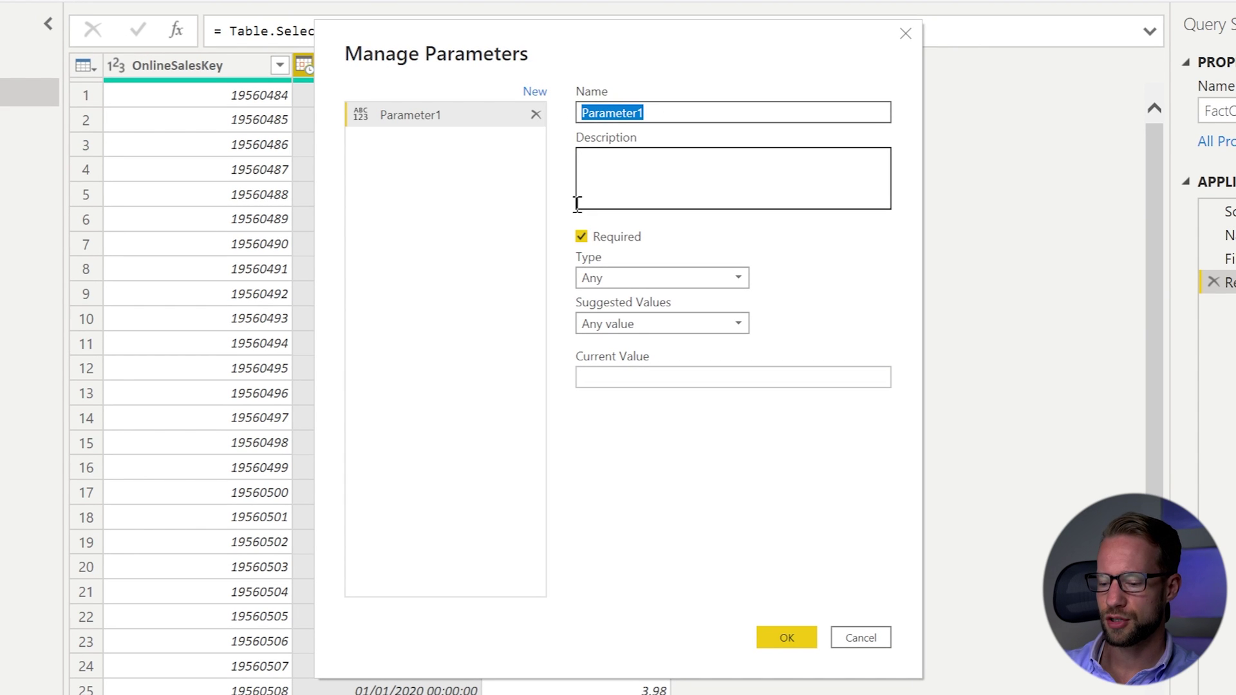
text(RangeStart)
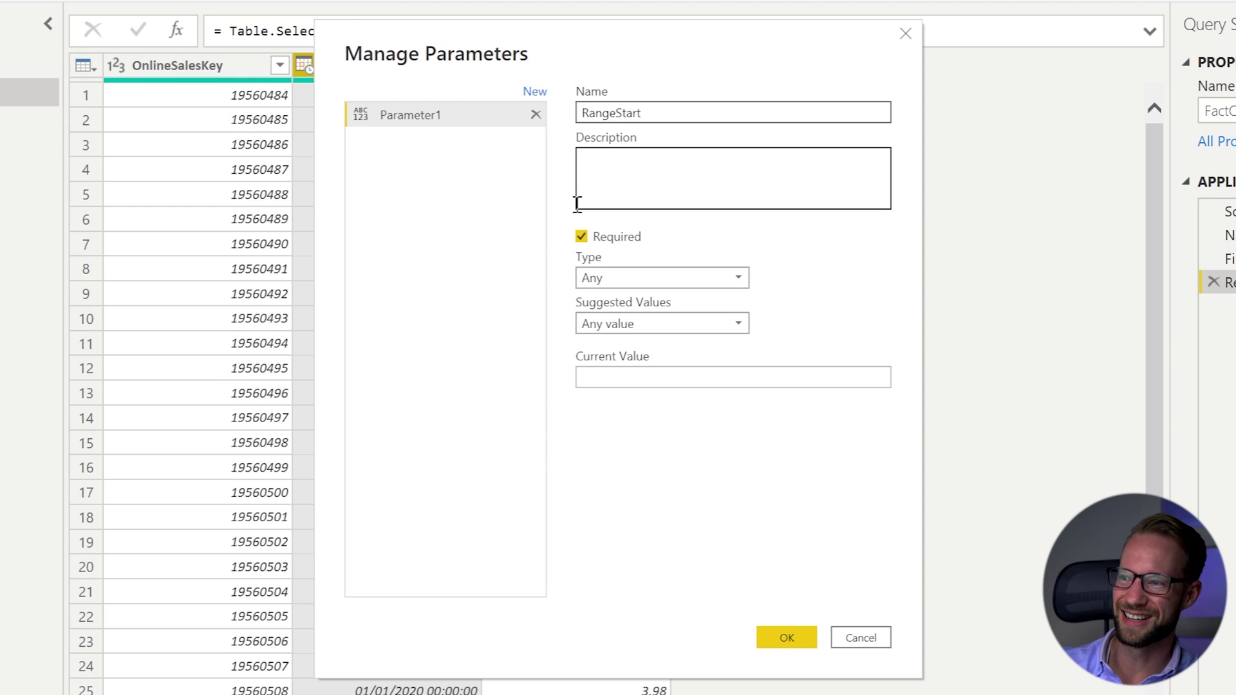
click(631, 279)
click(623, 340)
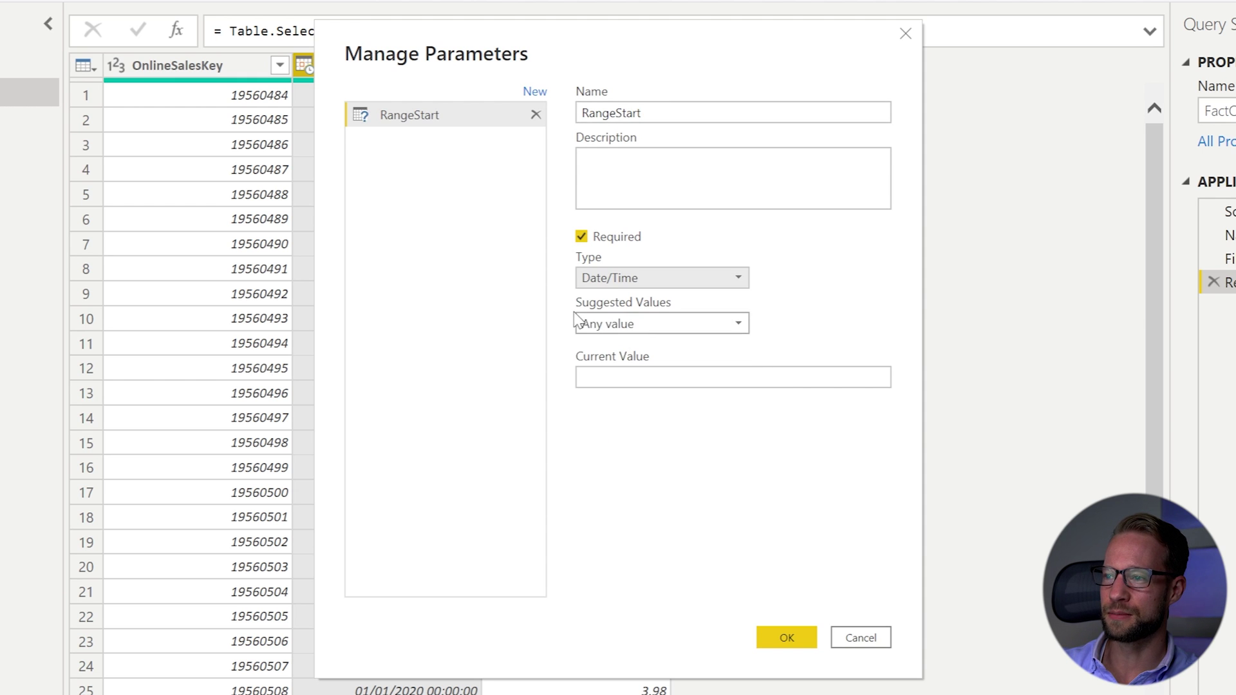
click(647, 372)
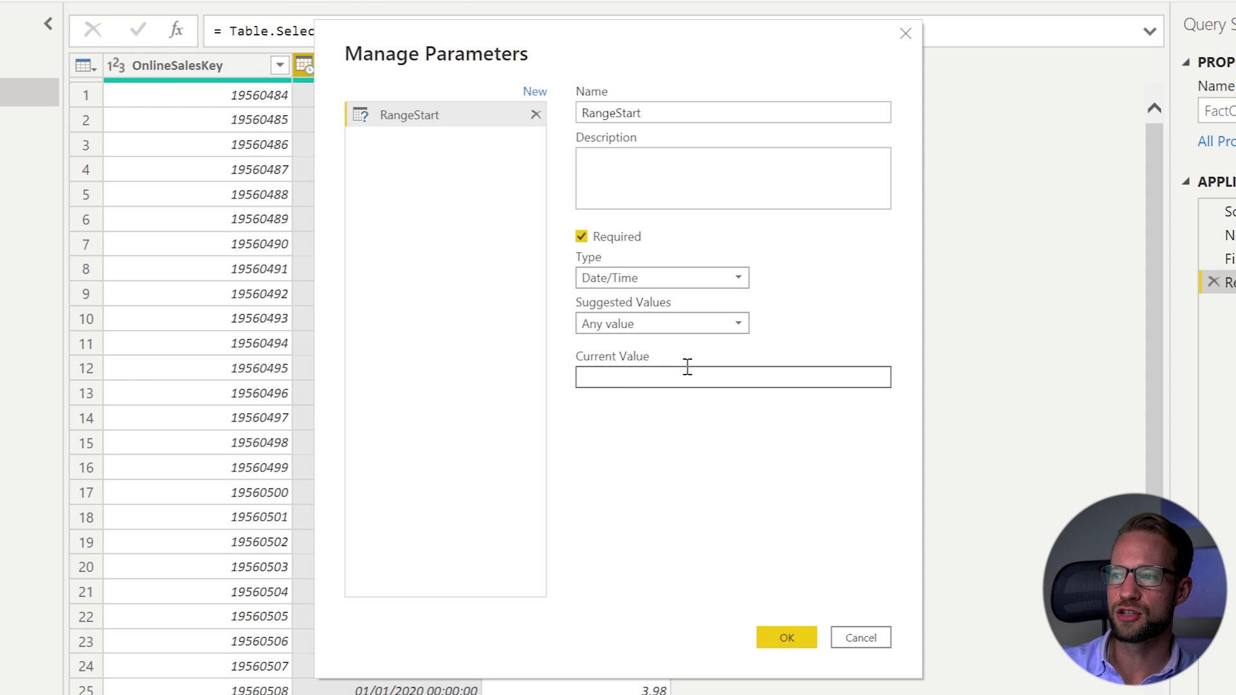
text(01-)
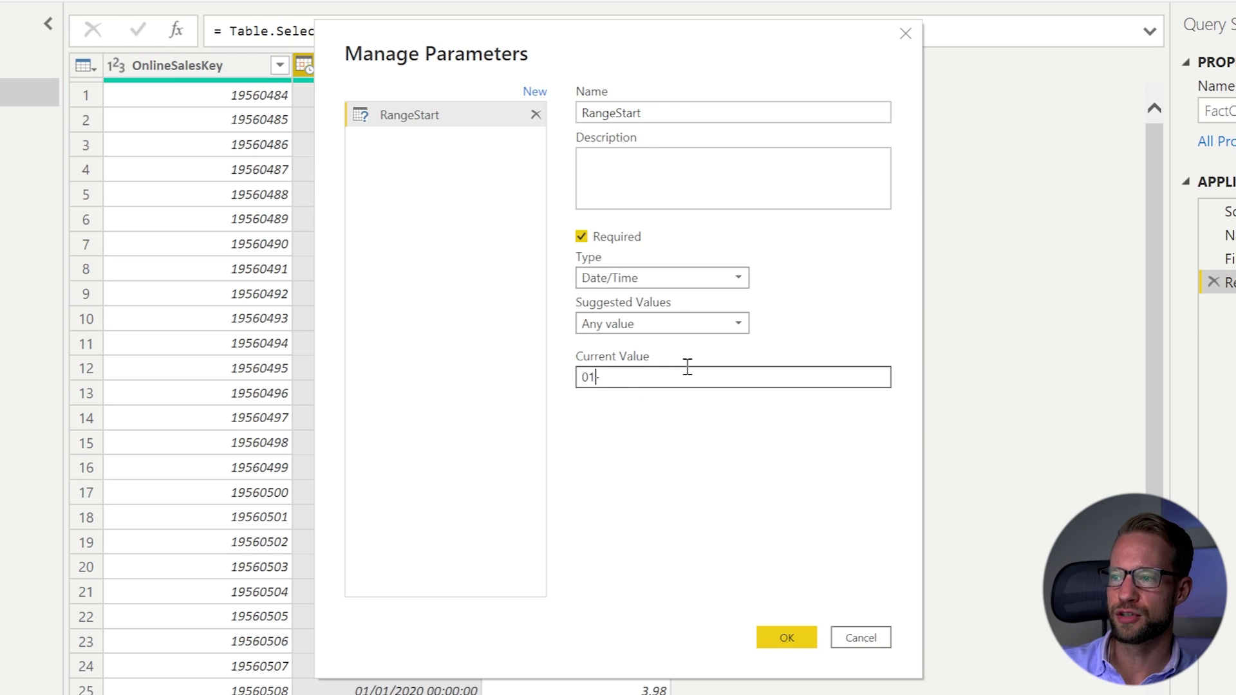
text(01-2022)
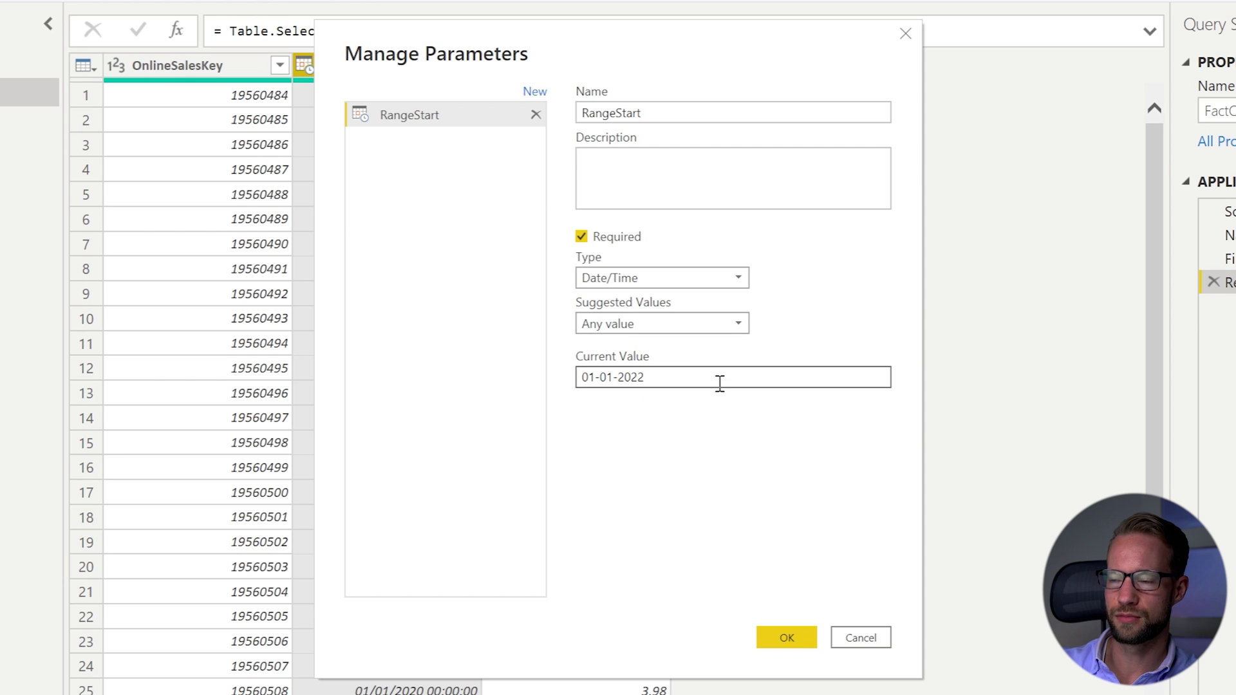
Step: Add a Date/Time parameter named RangeEnd with current value 01-05-2022
click(481, 265)
click(525, 101)
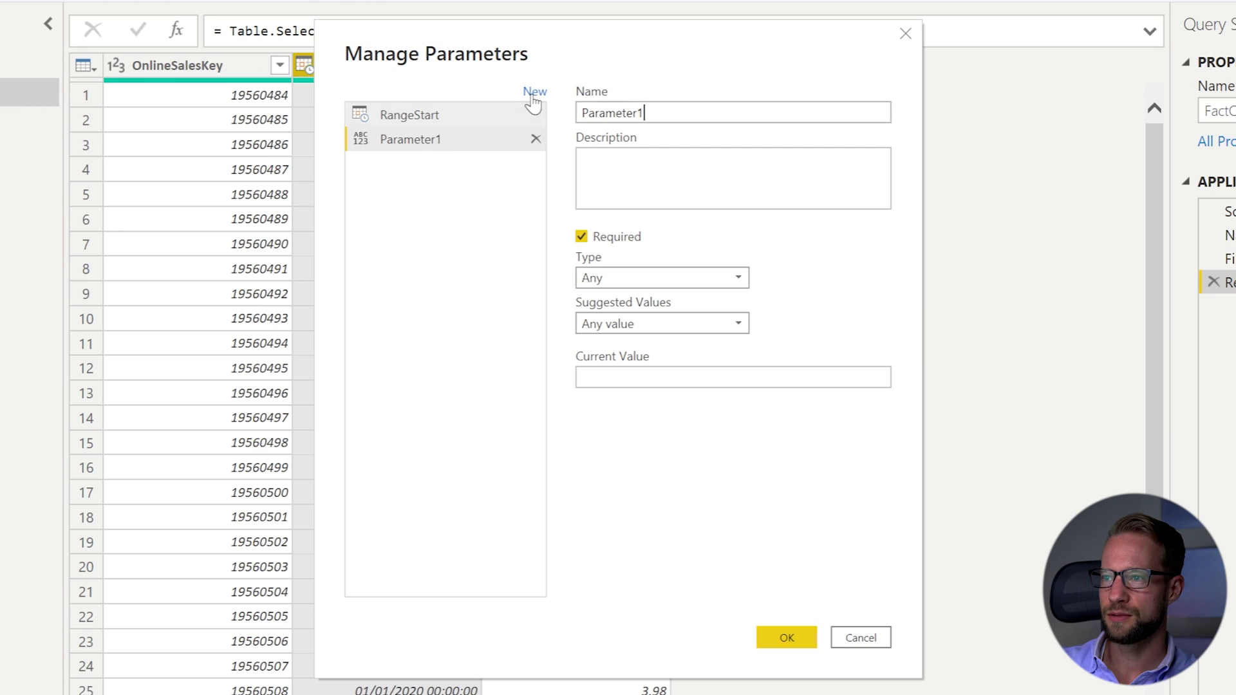
click(455, 138)
click(667, 116)
double_click(667, 116)
text(Ra)
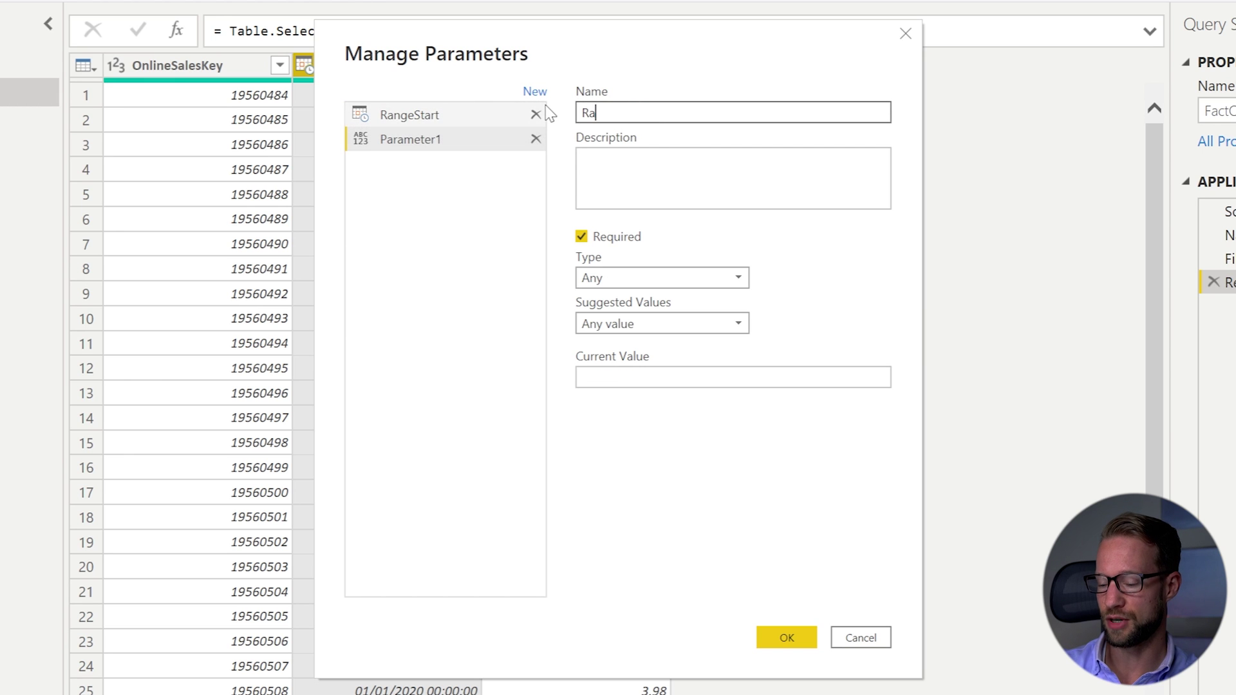
text(ngeEnd)
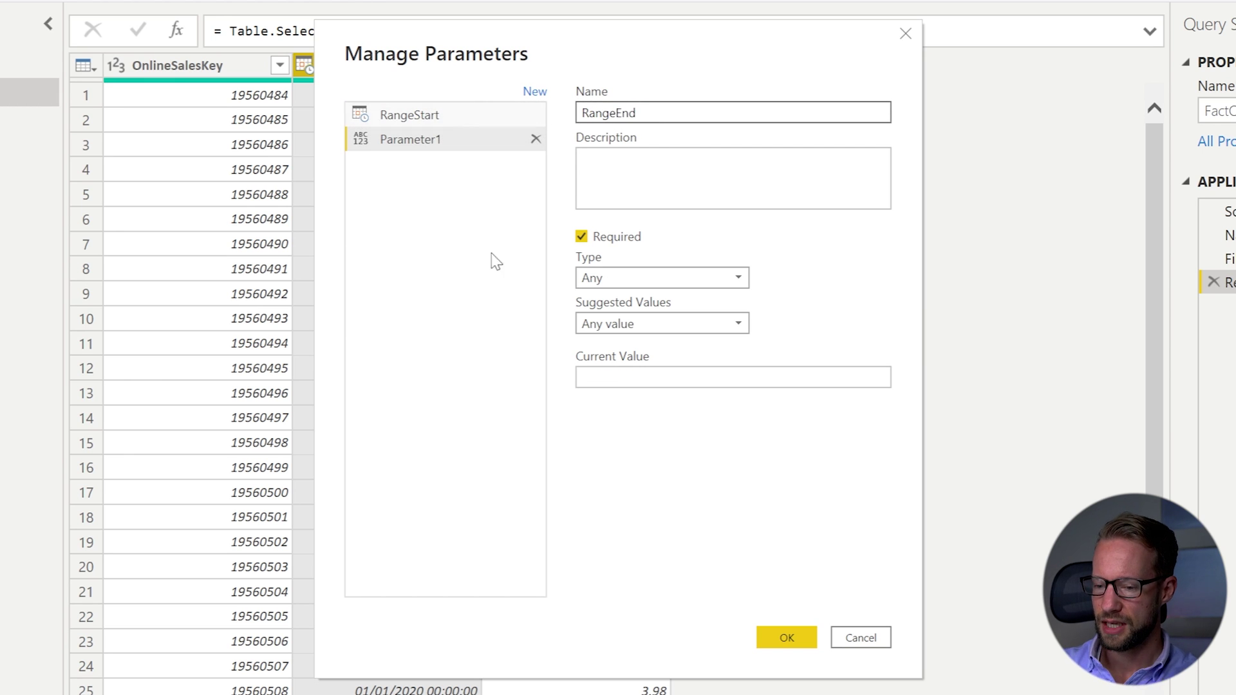
click(627, 325)
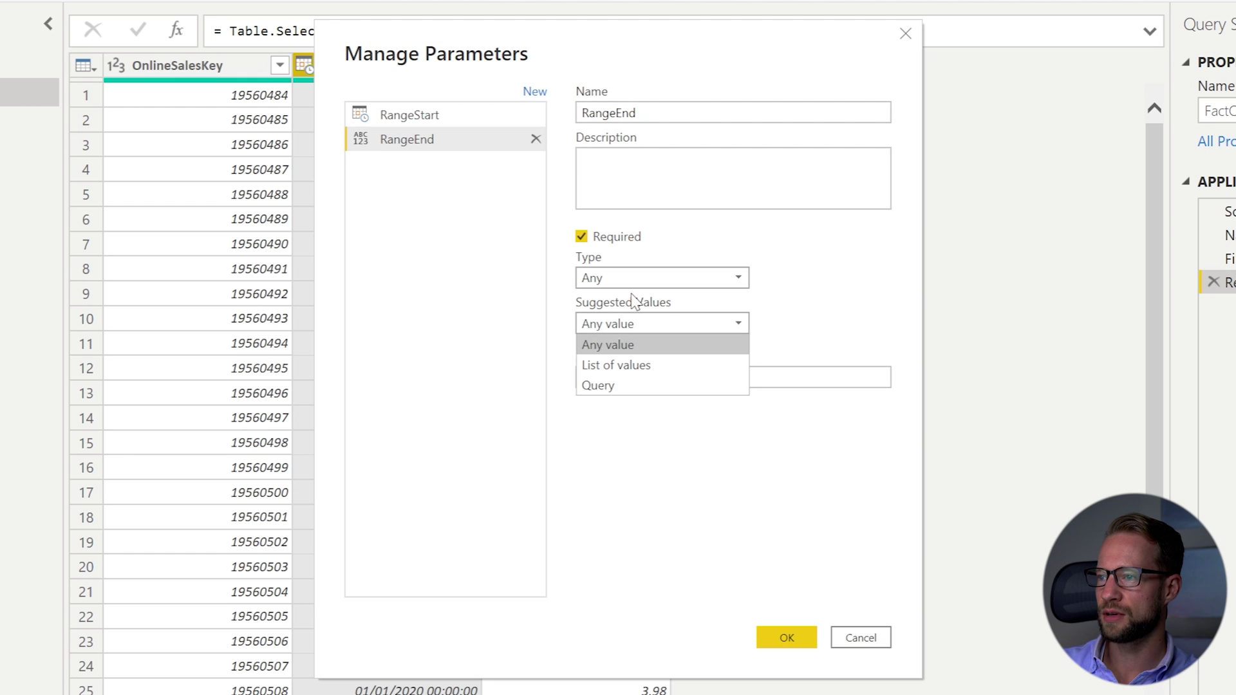
click(630, 280)
click(625, 340)
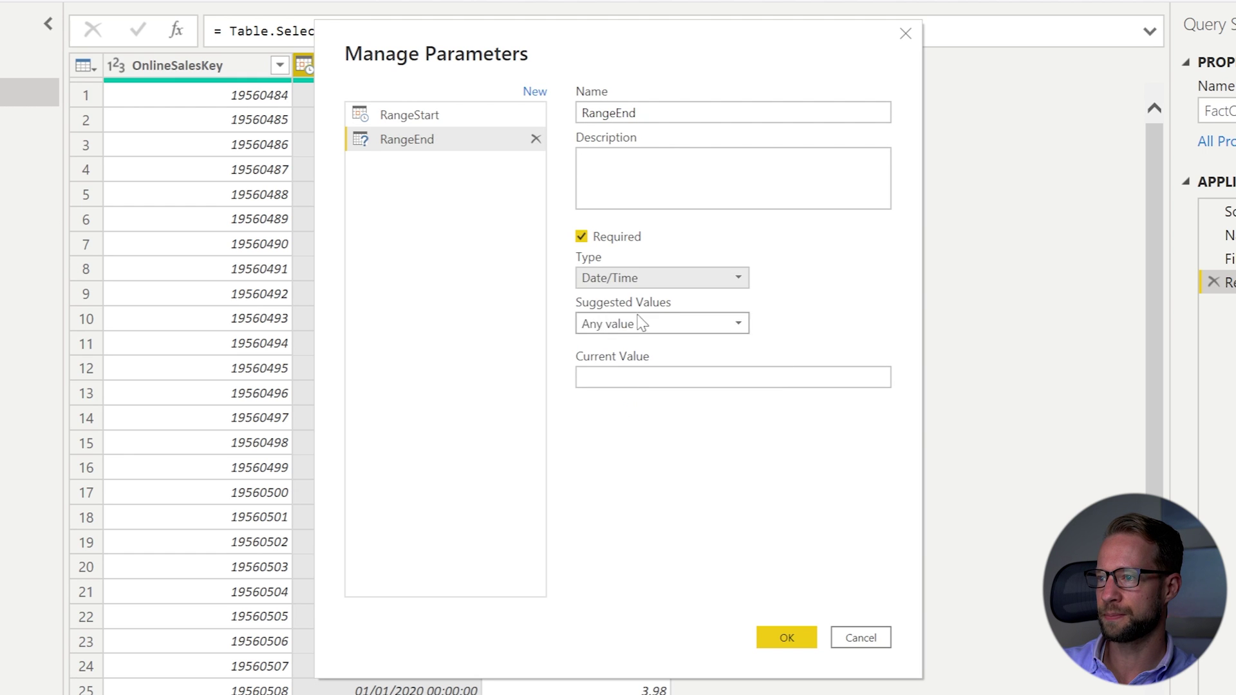
click(637, 376)
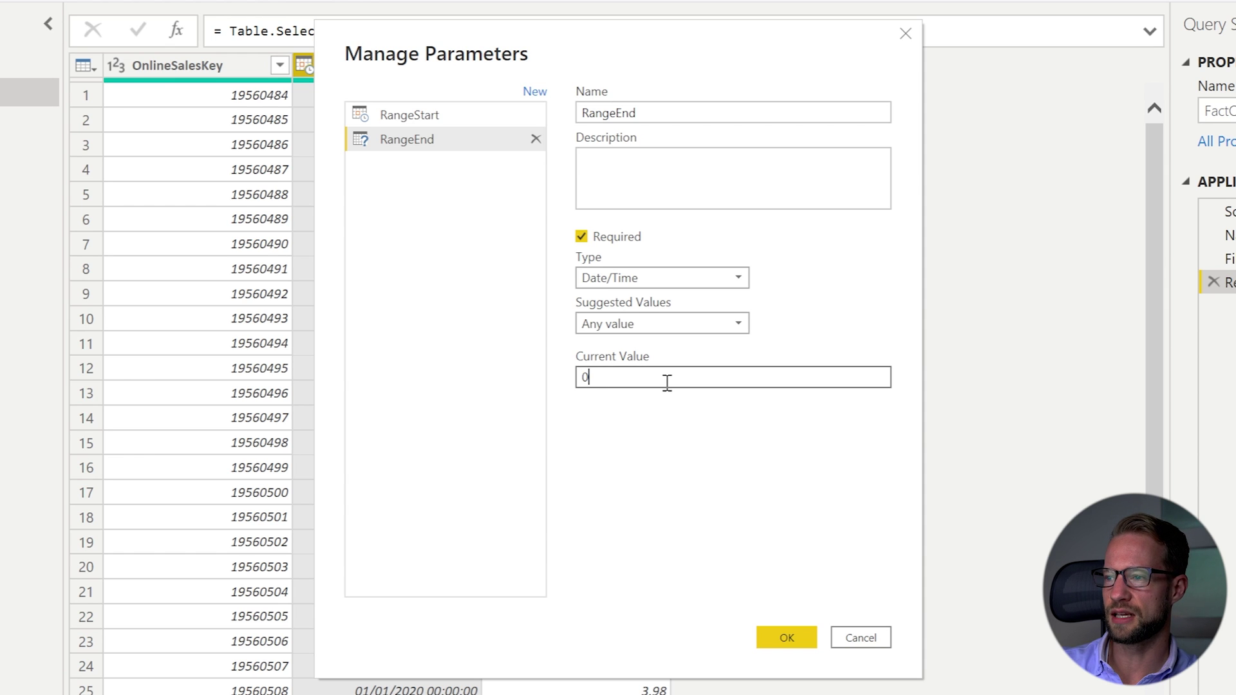
text(1-05)
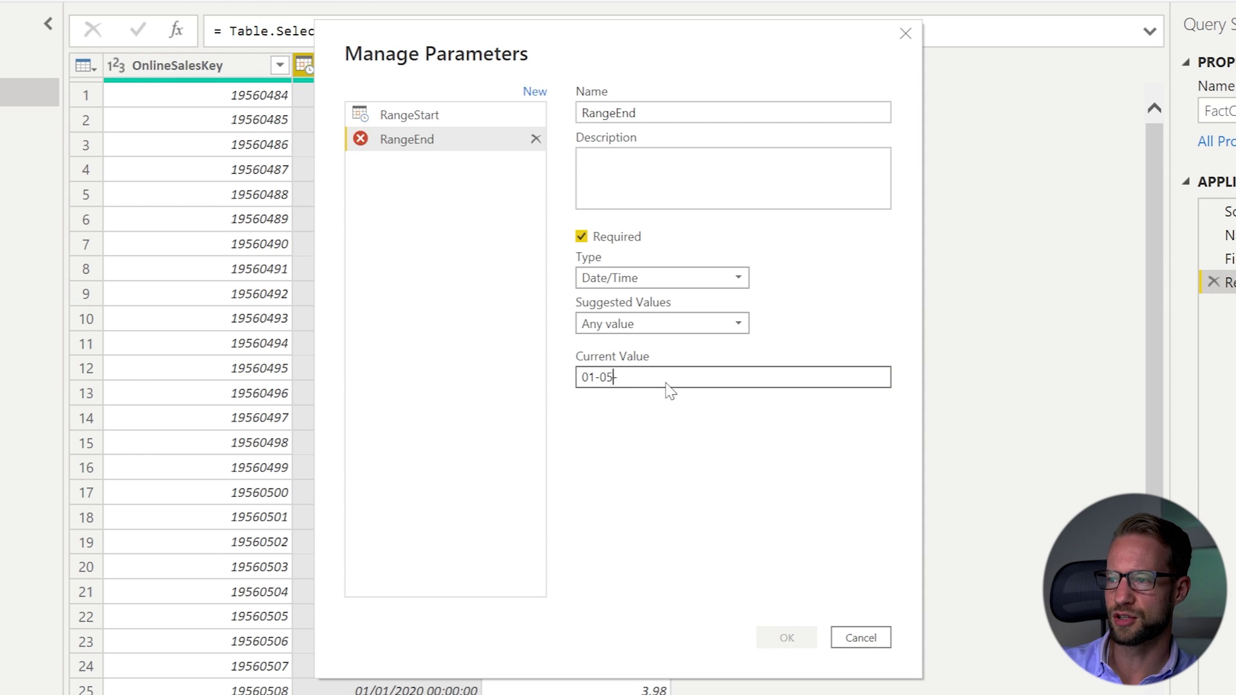
text(-2022)
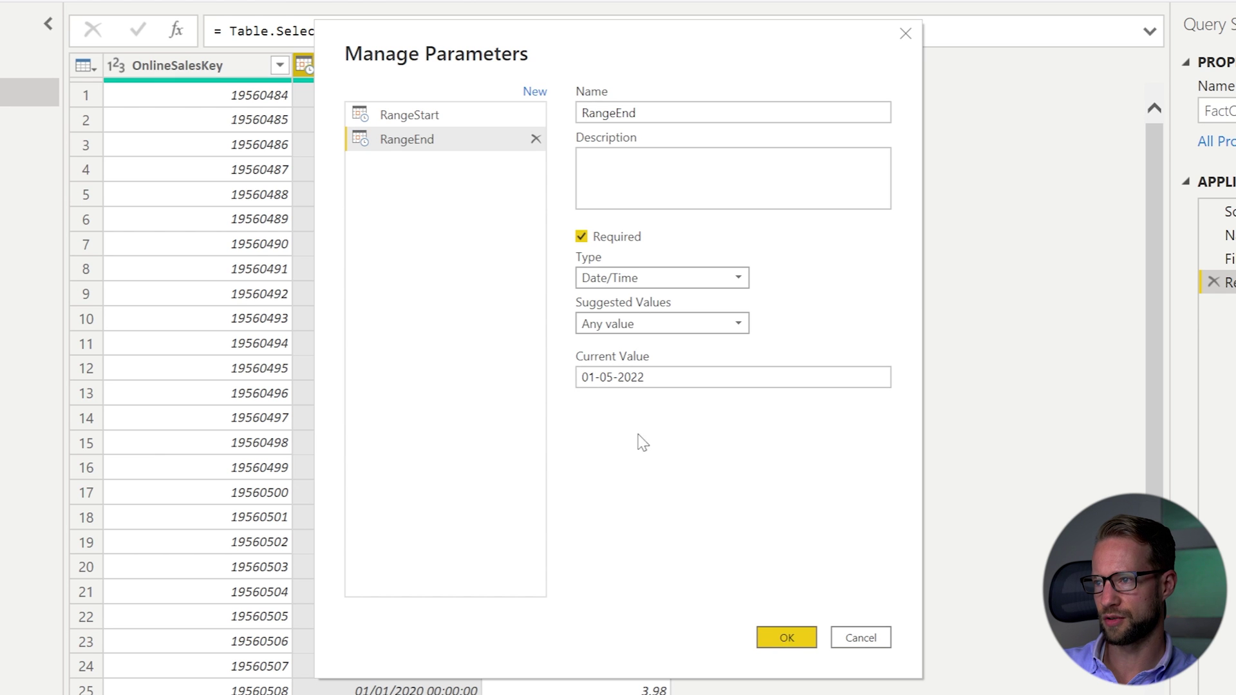
click(781, 637)
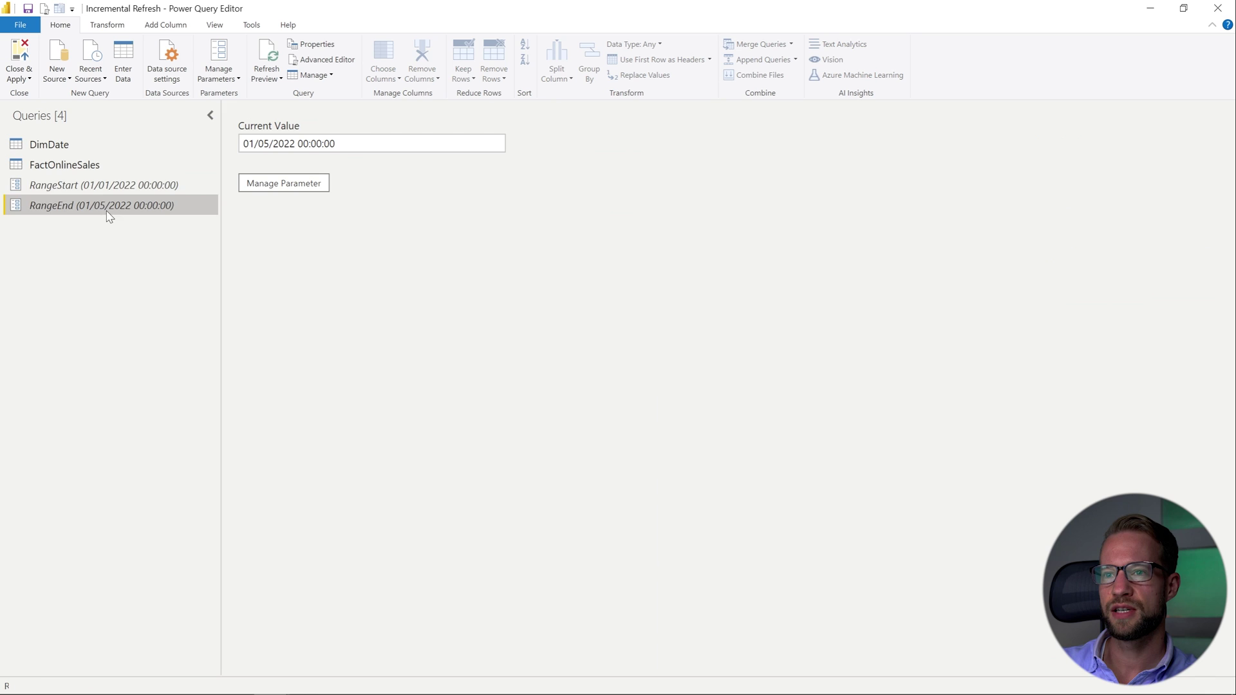
ctrl+click(93, 186)
click(93, 187)
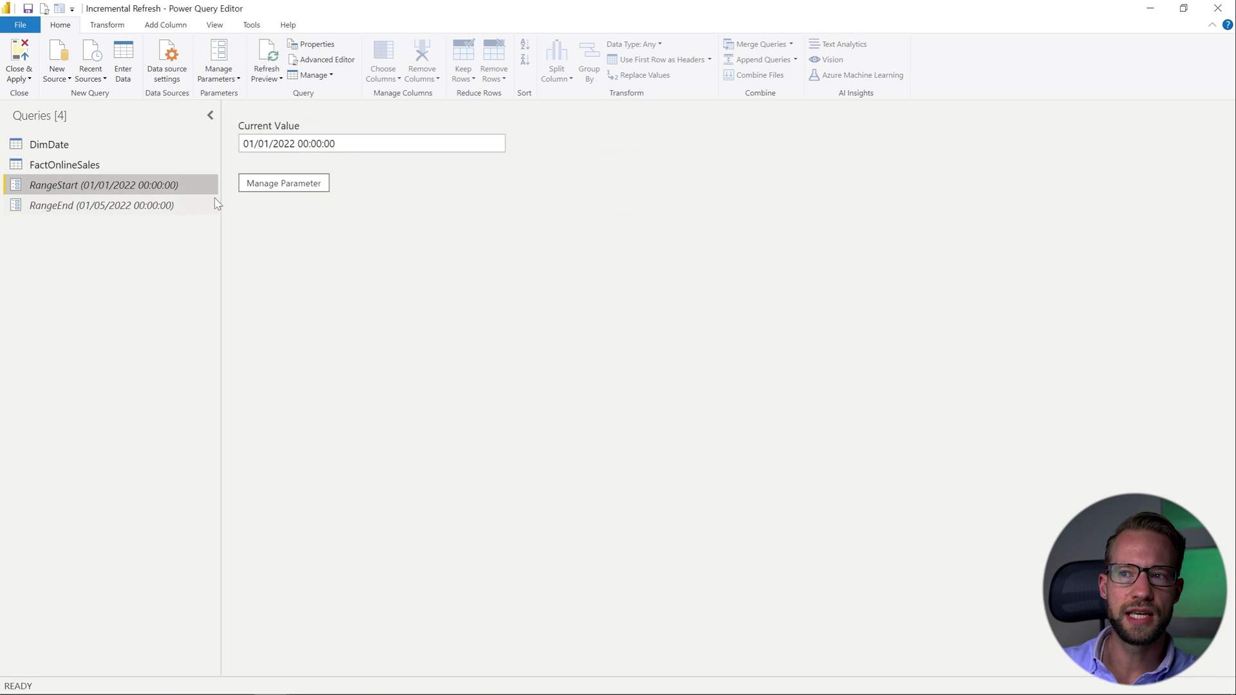
click(322, 143)
drag(346, 143, 300, 145)
click(365, 185)
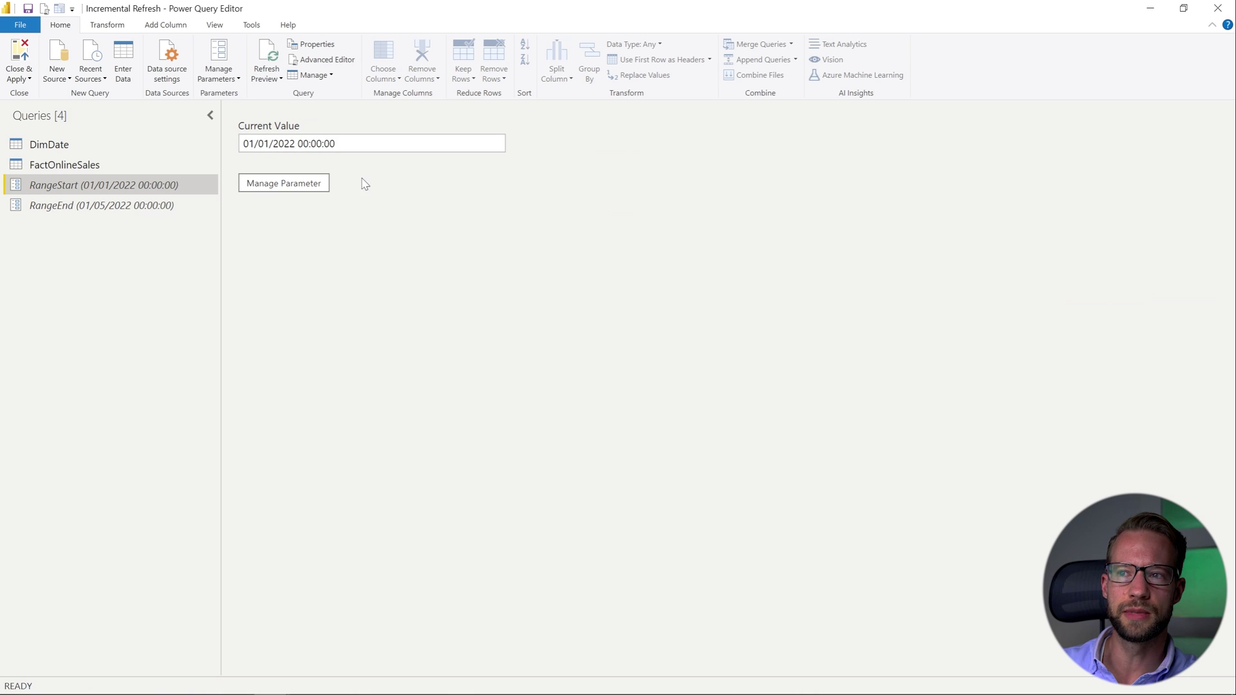
Step: Start a custom DateKey filter keeping rows on or after the RangeStart parameter
click(103, 169)
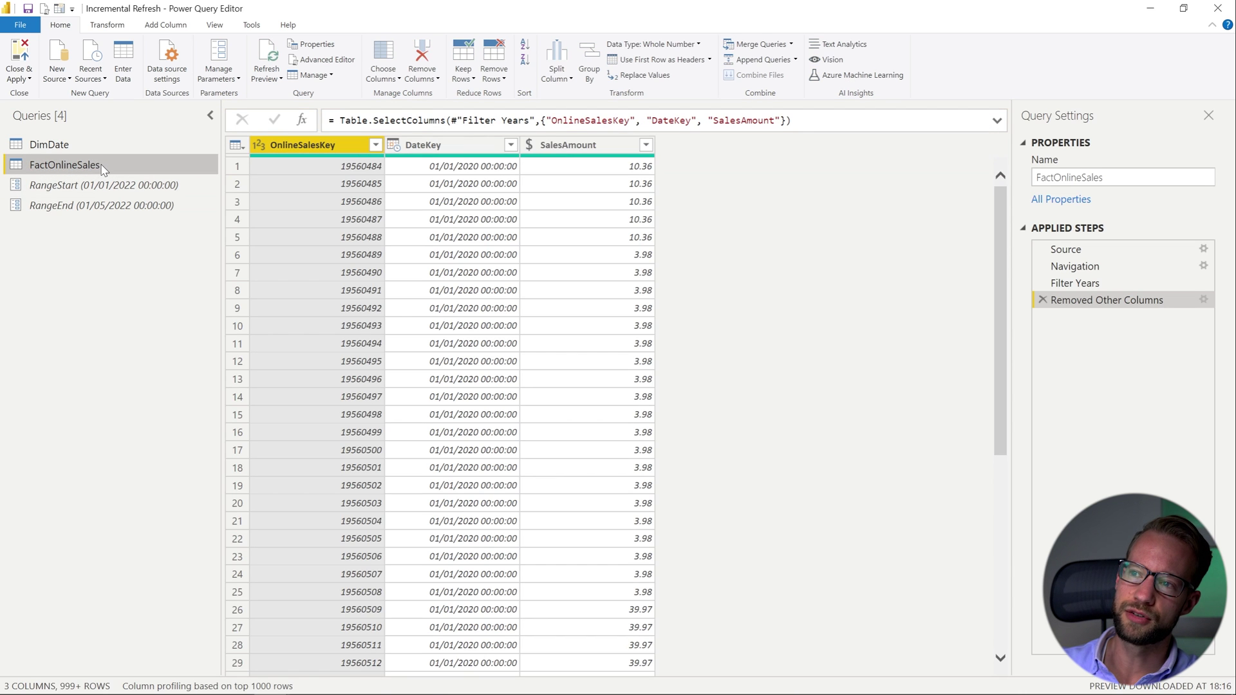
click(420, 150)
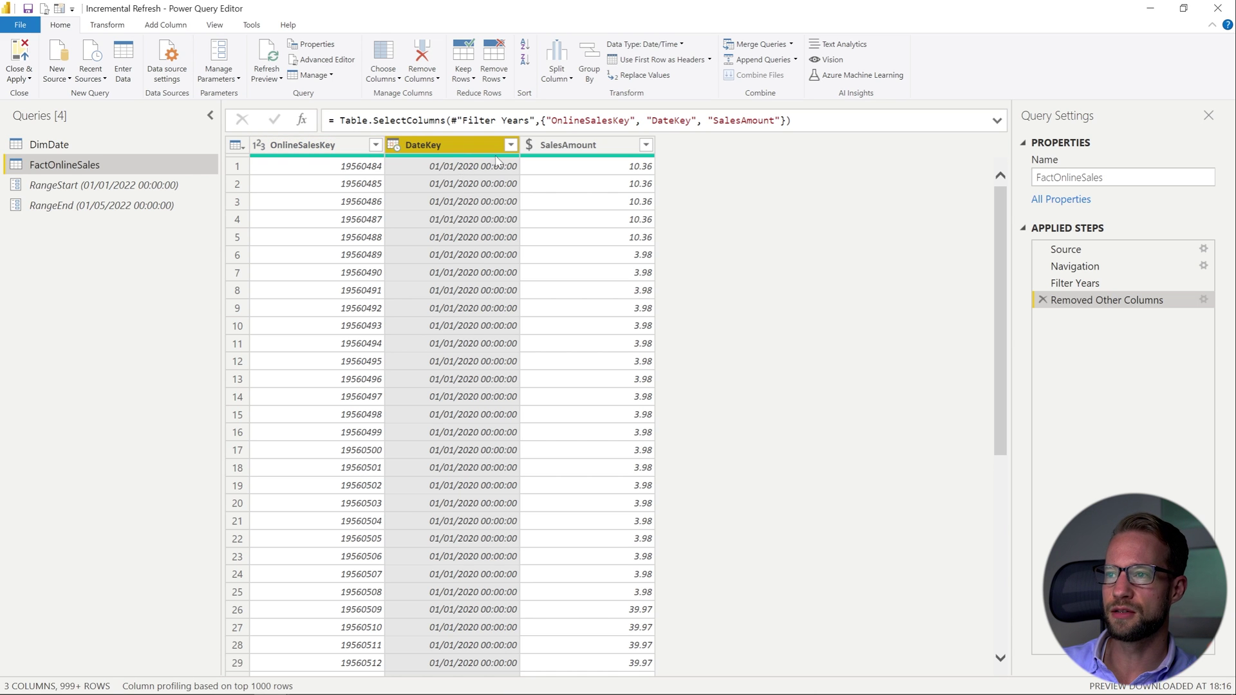
click(511, 145)
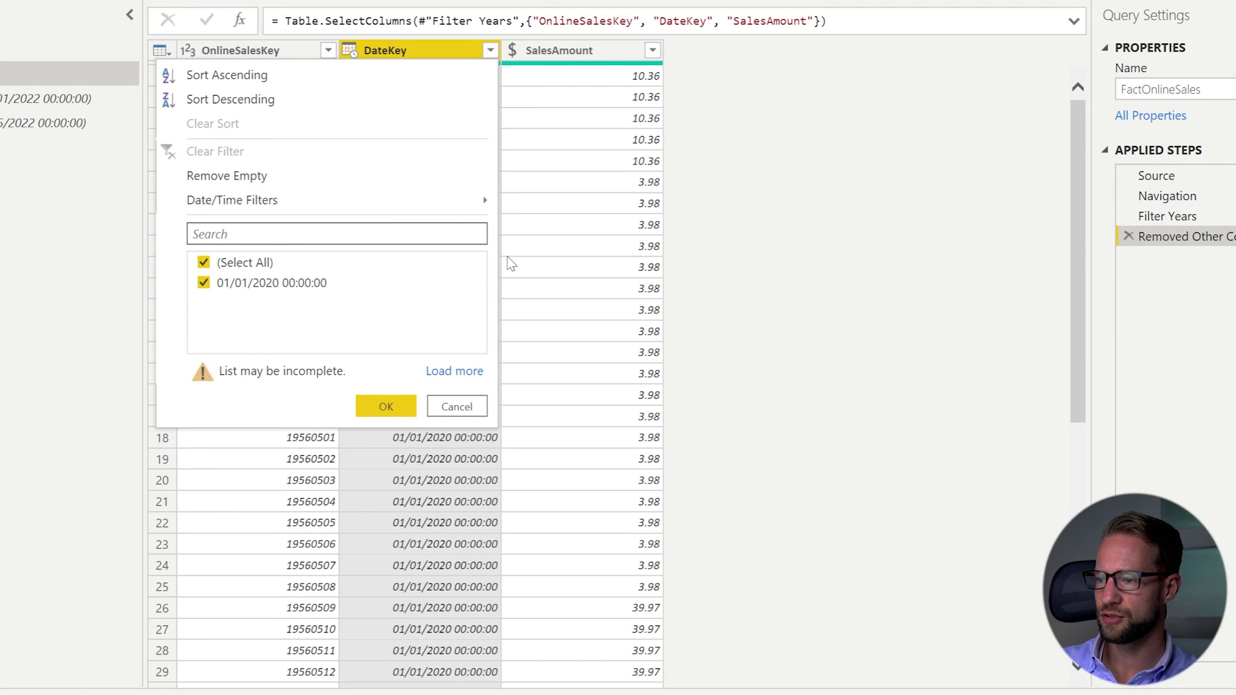
mouse_move(443, 203)
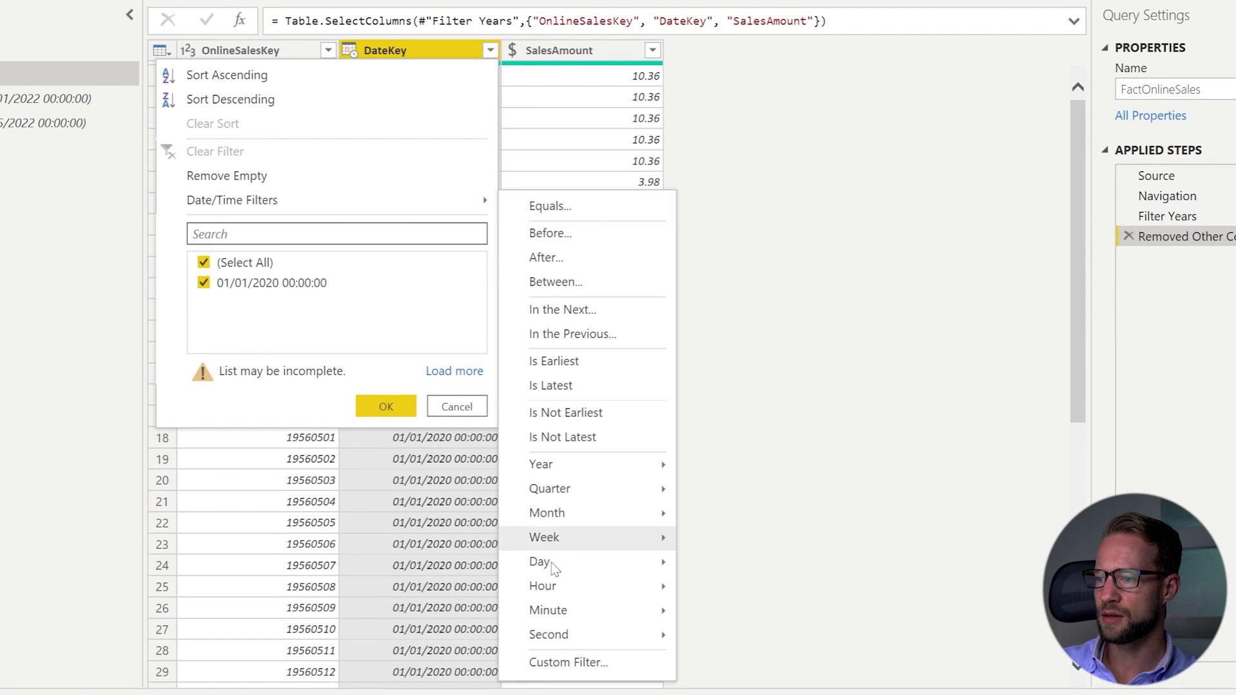
click(575, 663)
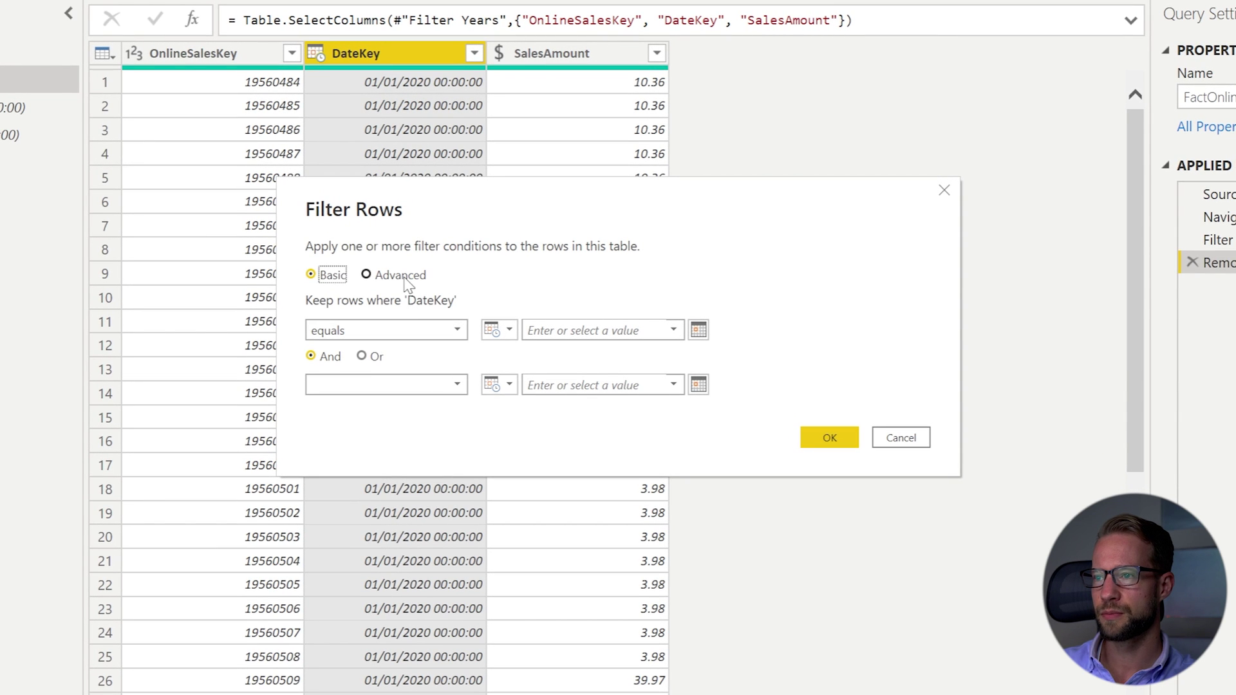
click(400, 340)
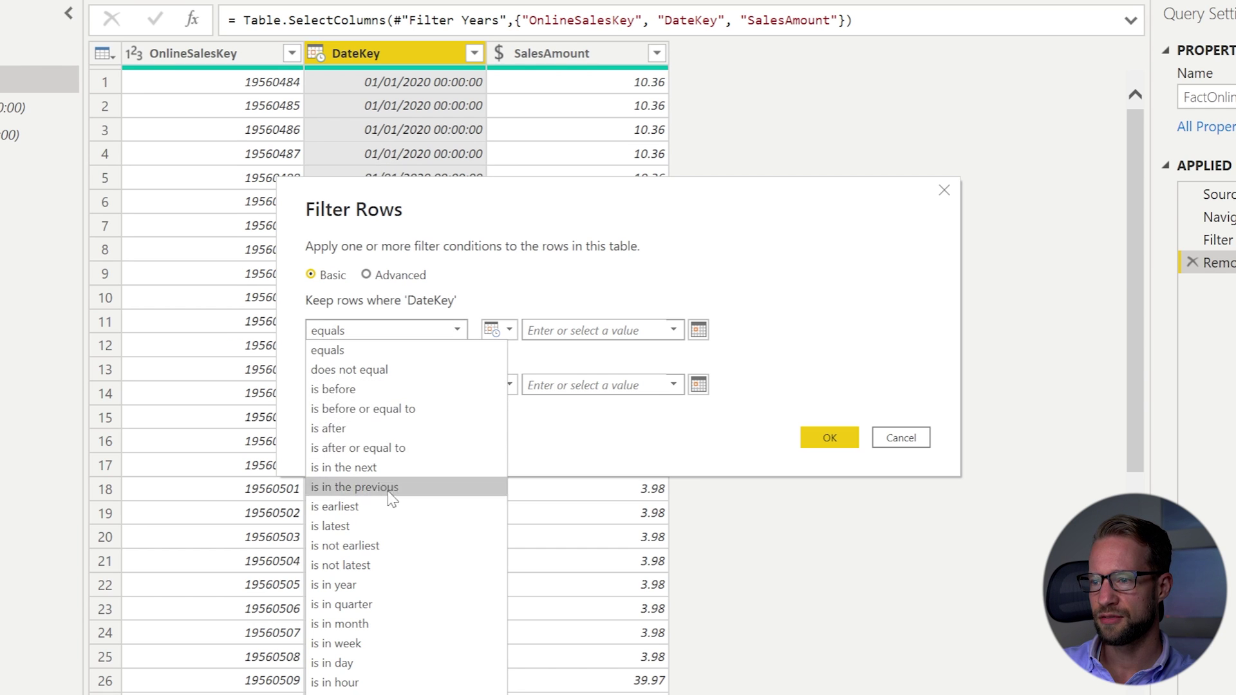
click(389, 449)
click(510, 336)
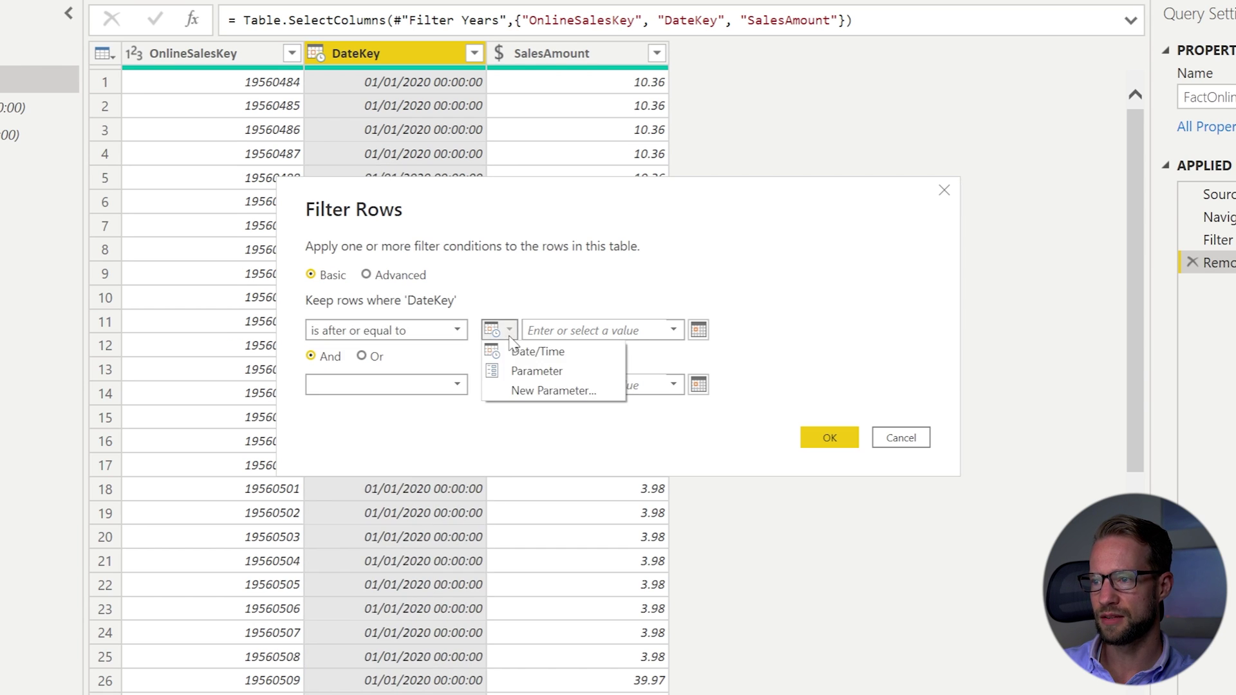
click(575, 372)
click(590, 334)
click(583, 348)
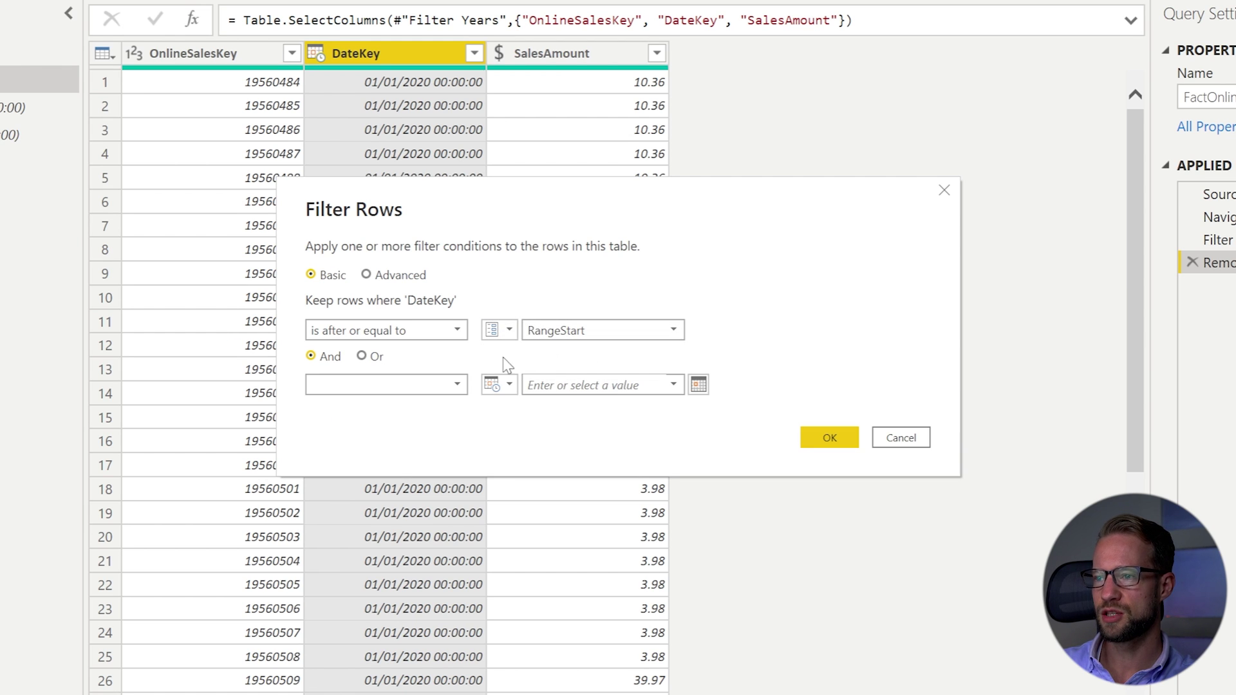
Step: Add the second condition, DateKey before RangeEnd, and apply the filter
click(391, 389)
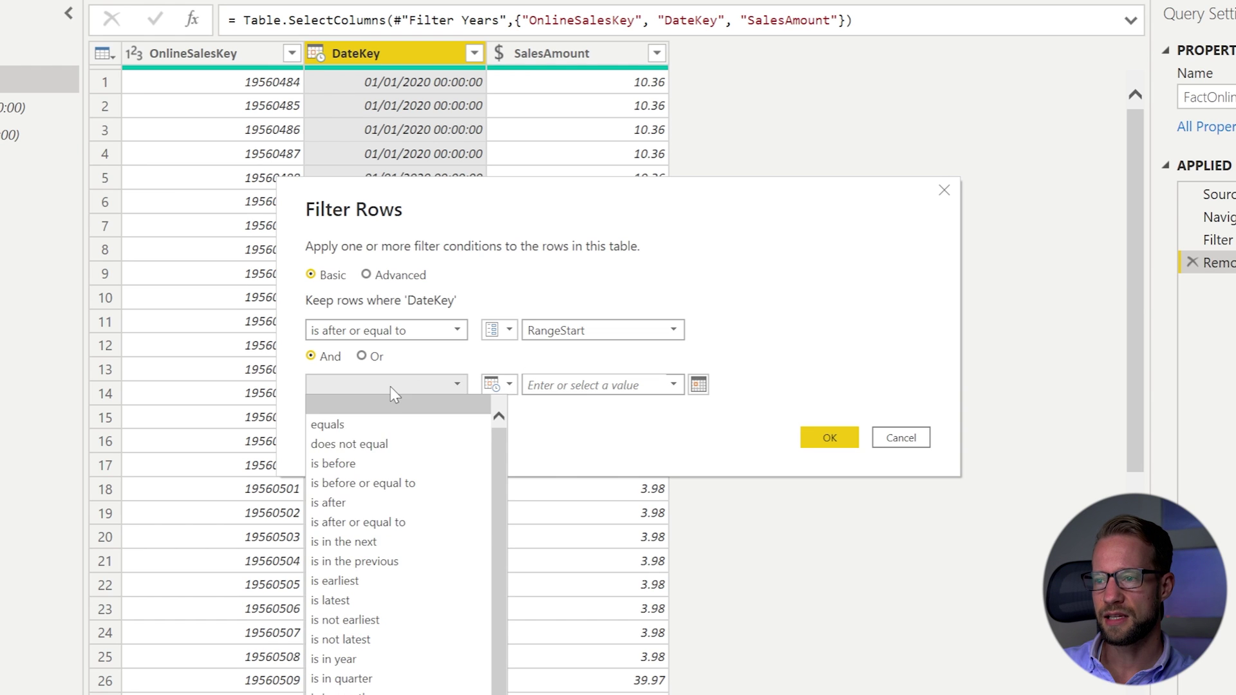
click(364, 464)
click(512, 386)
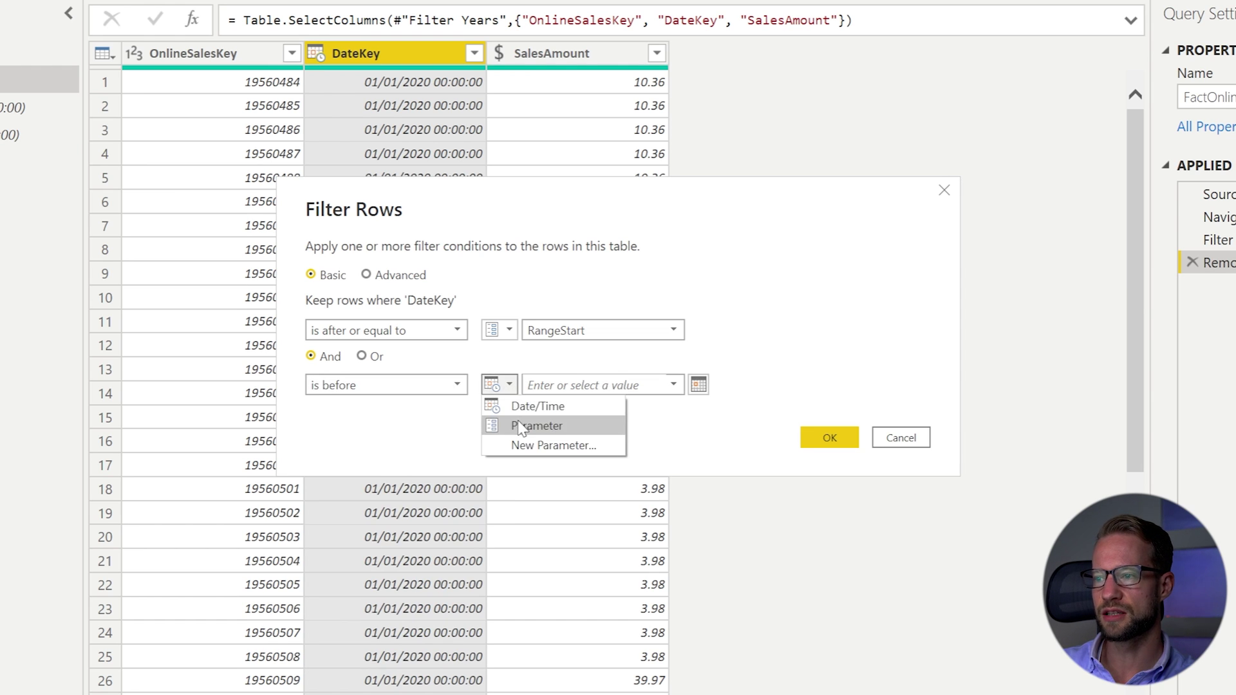
click(515, 422)
click(580, 385)
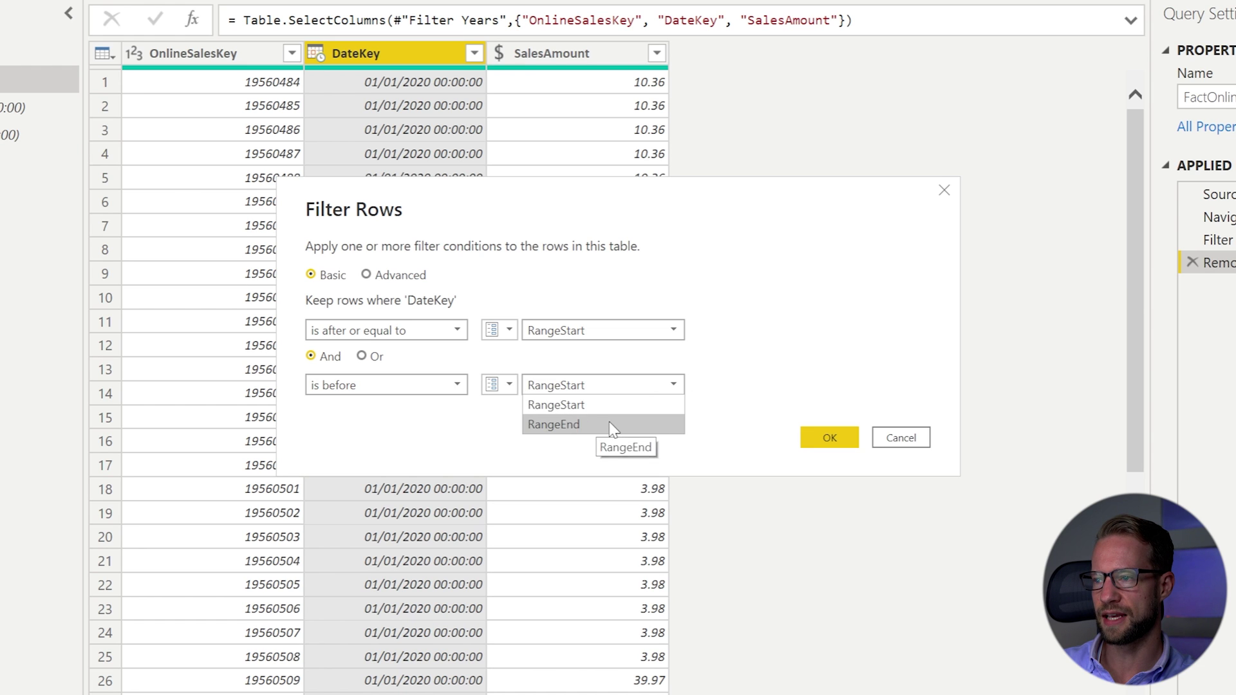
click(581, 427)
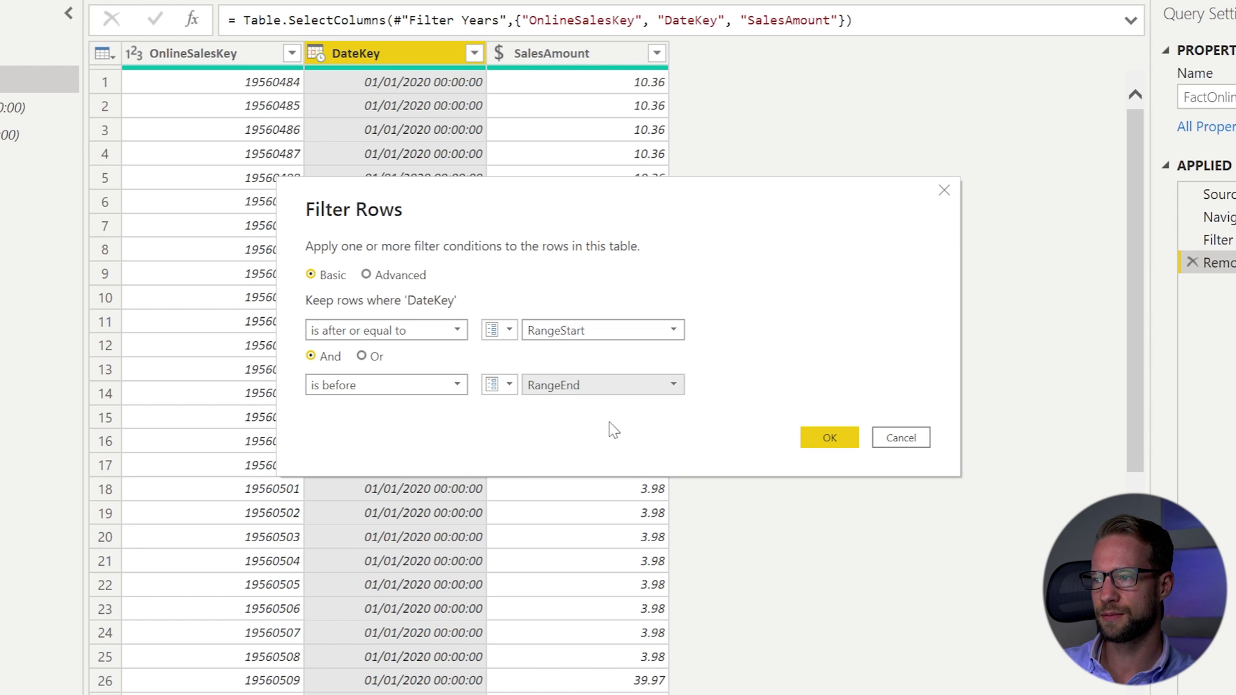
click(832, 438)
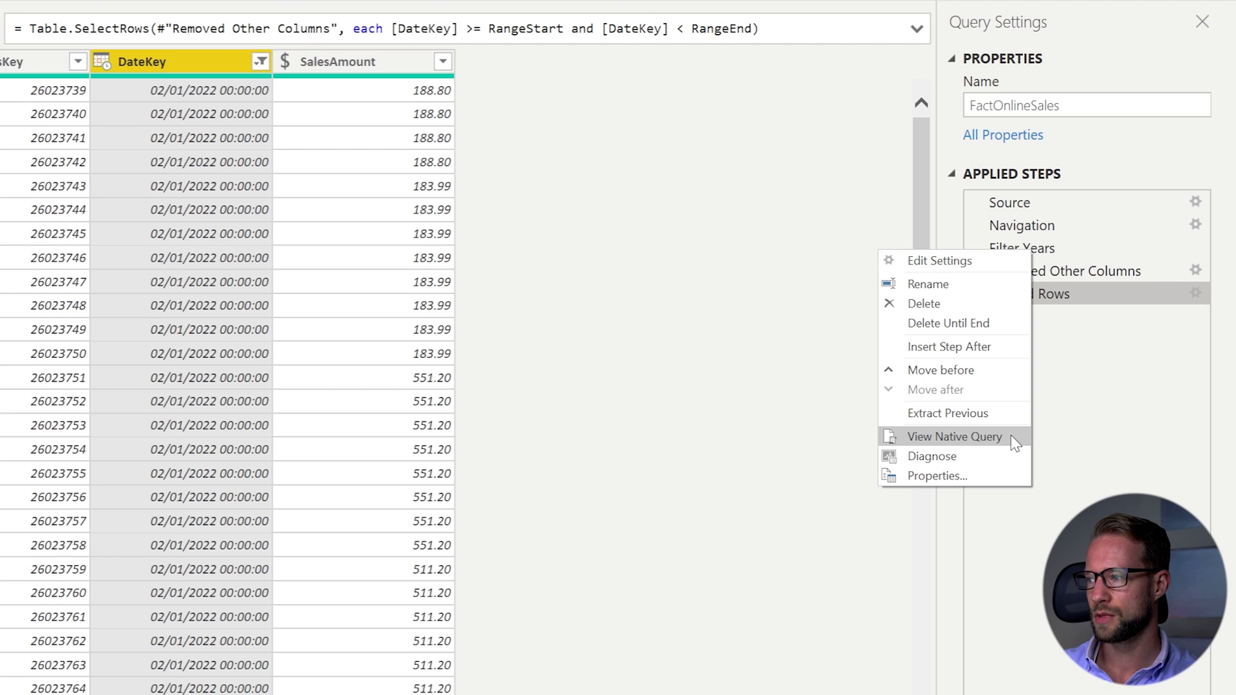
click(1011, 436)
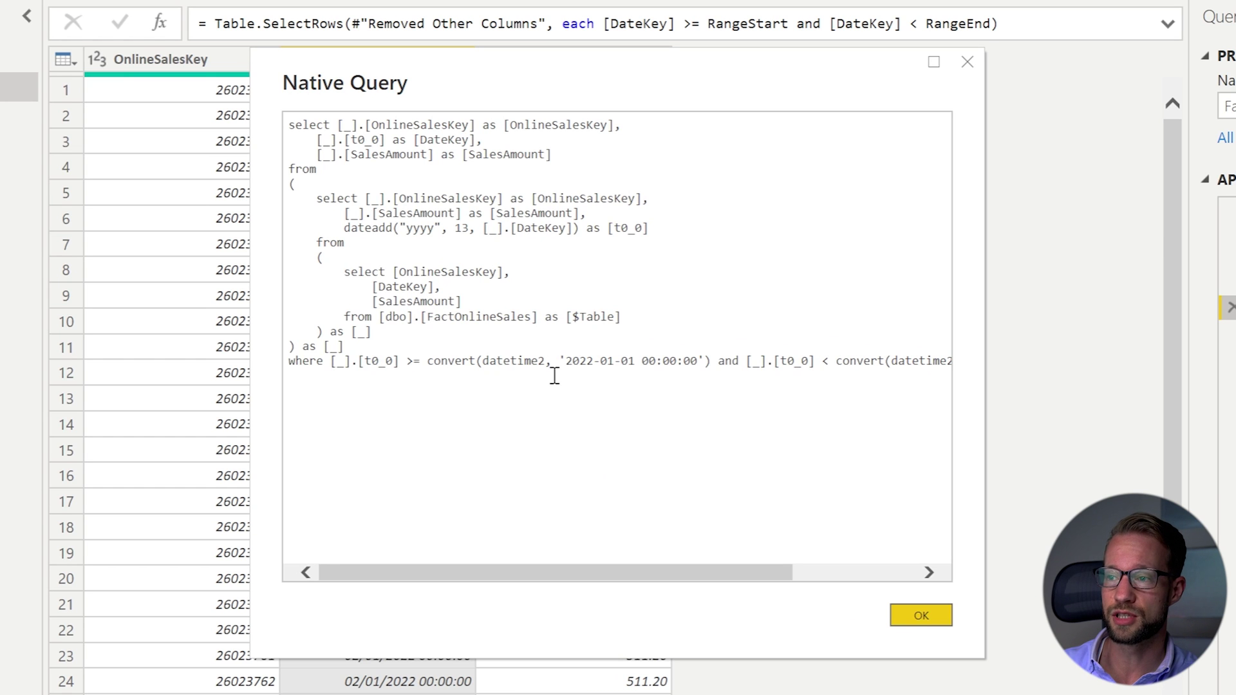
drag(365, 360, 943, 363)
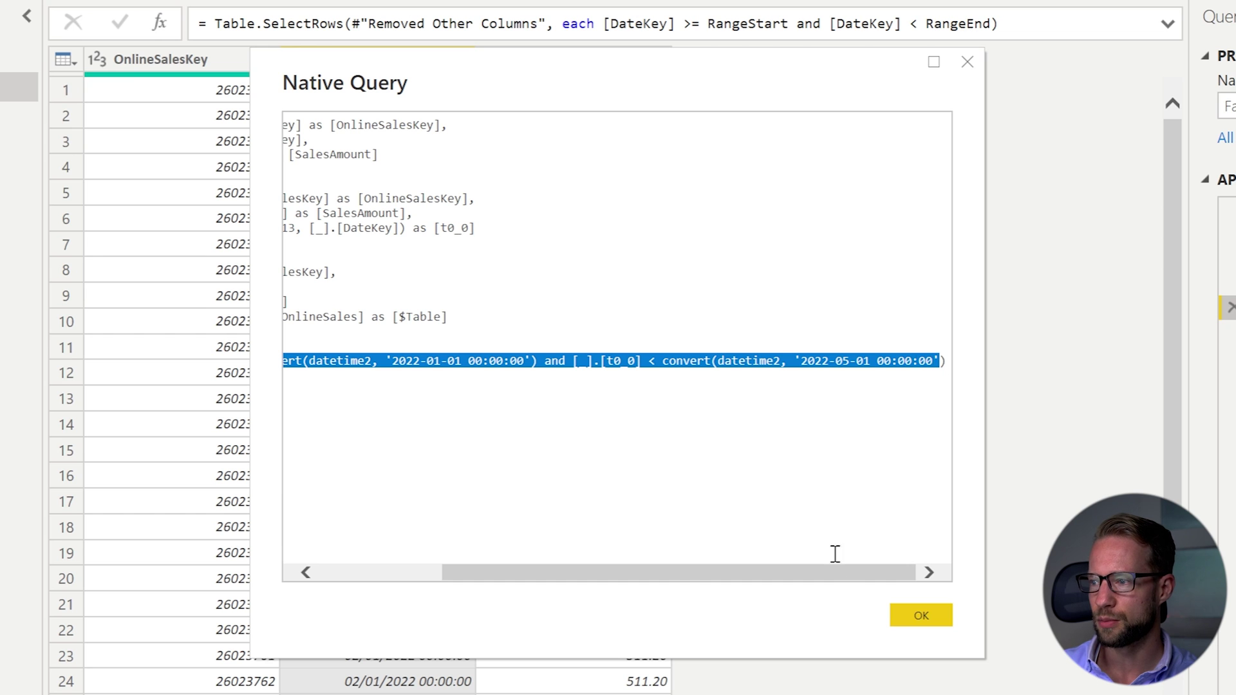
drag(837, 572, 800, 573)
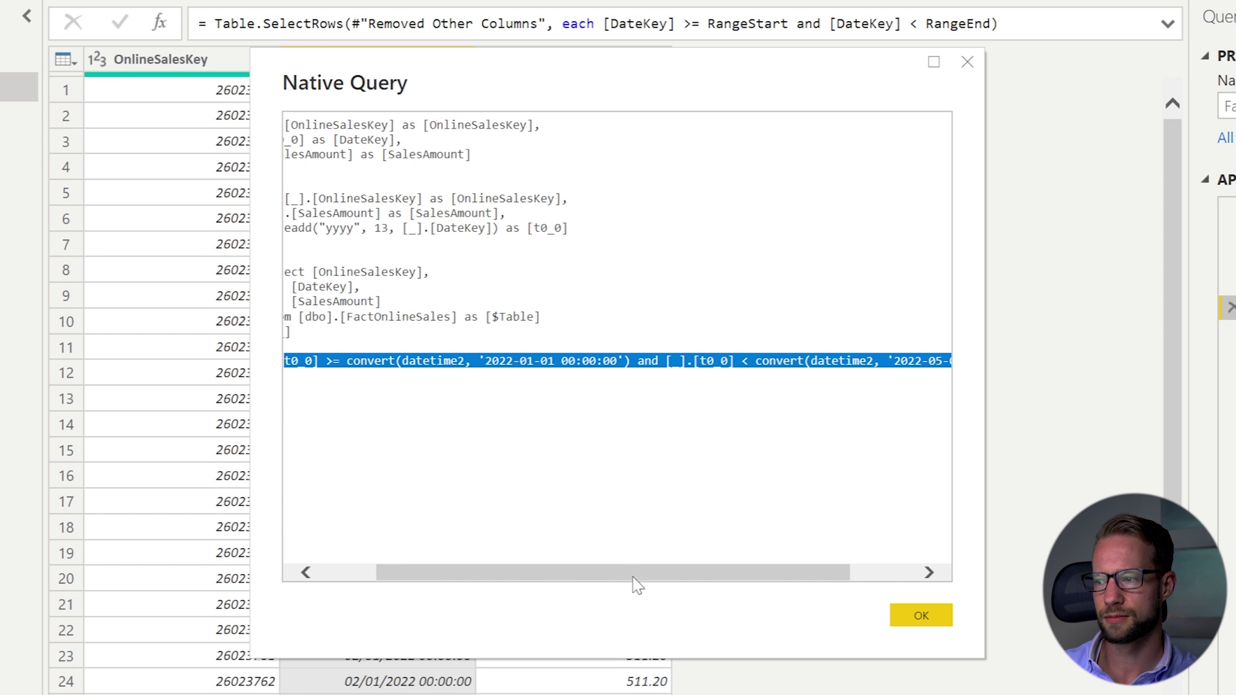
click(921, 615)
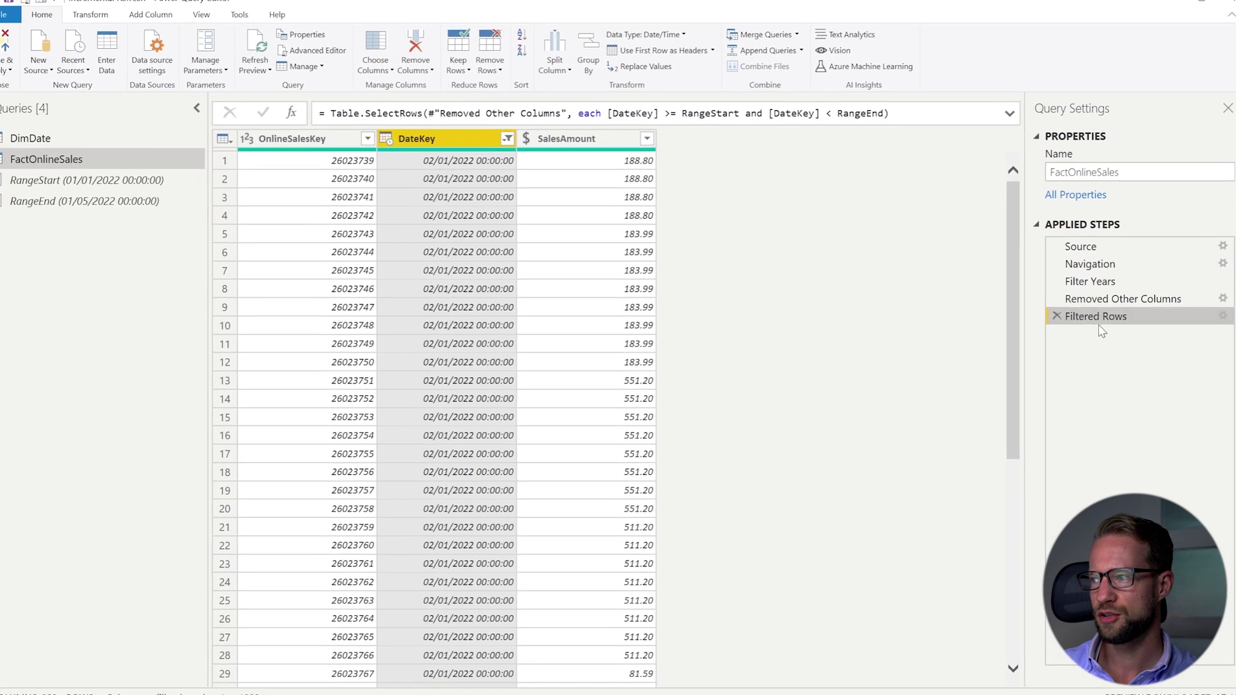
Step: Save the report, now showing only Jan–Apr 2022 sales rows
right_click(1159, 320)
key(Escape)
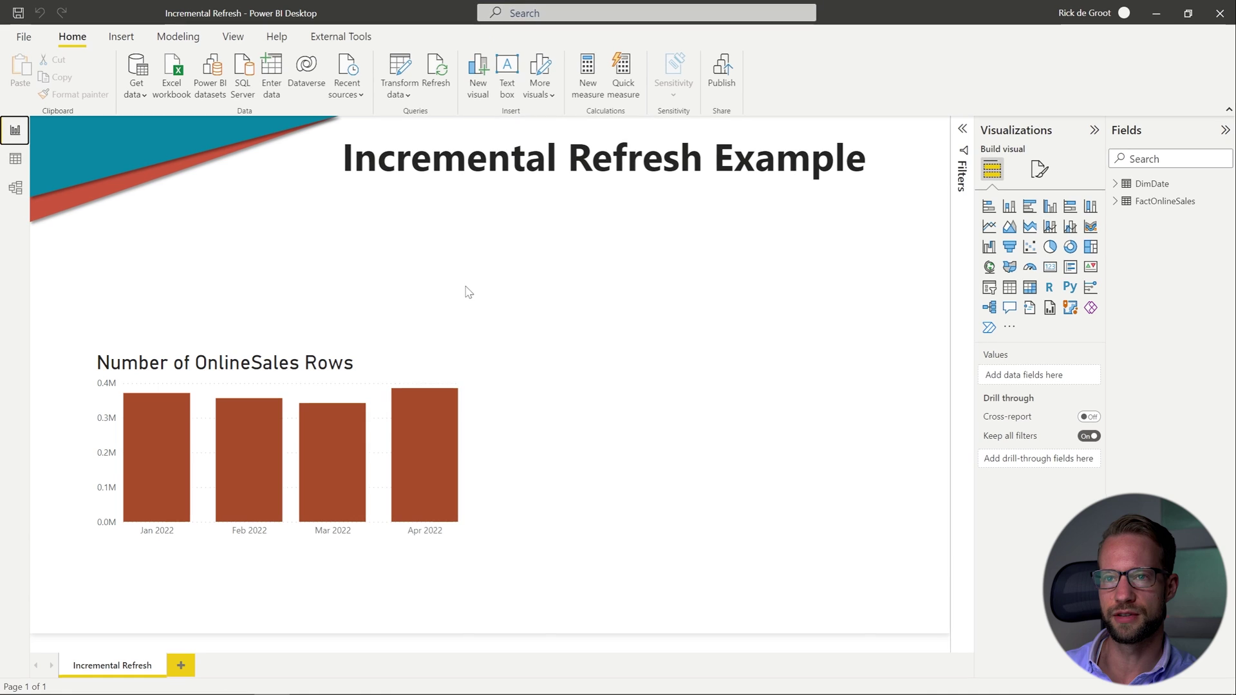
click(19, 16)
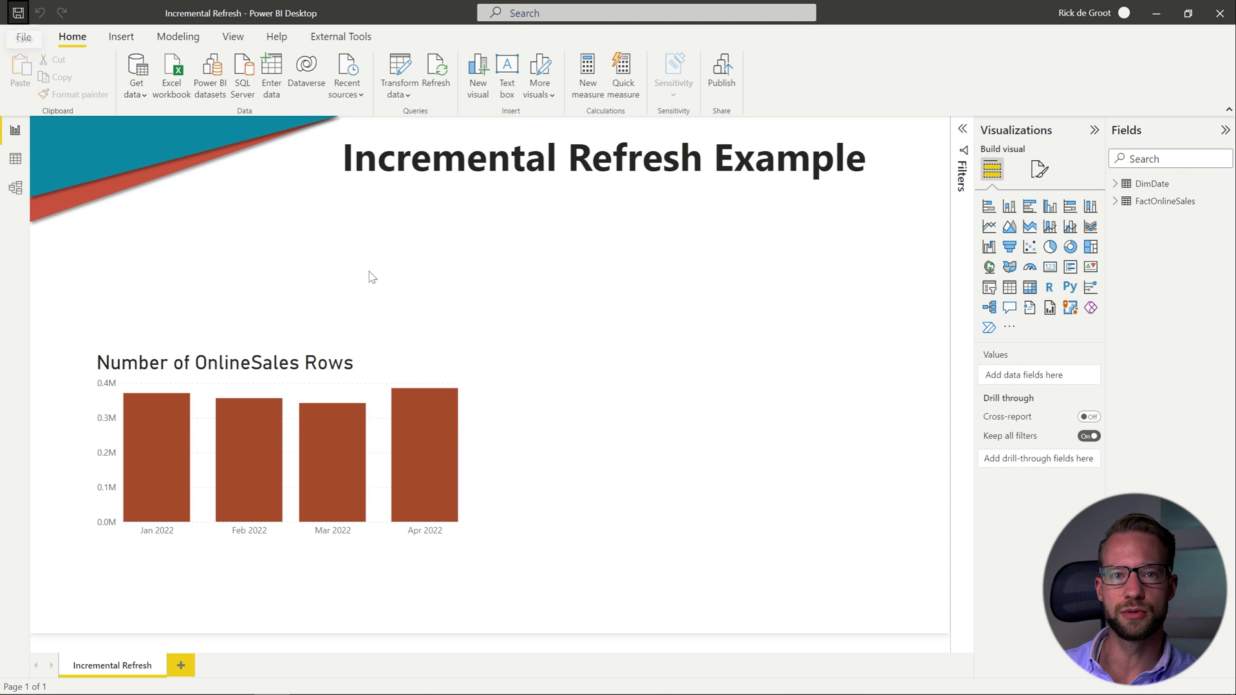
key(alt+Tab)
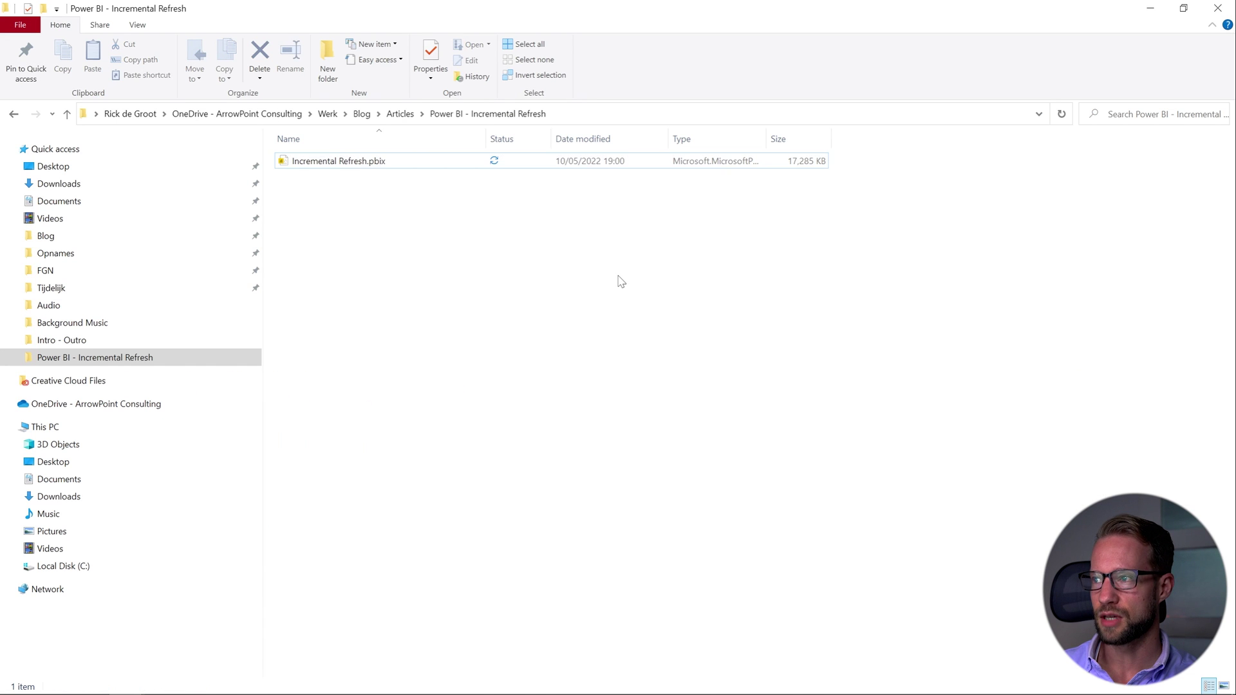
click(804, 165)
click(718, 227)
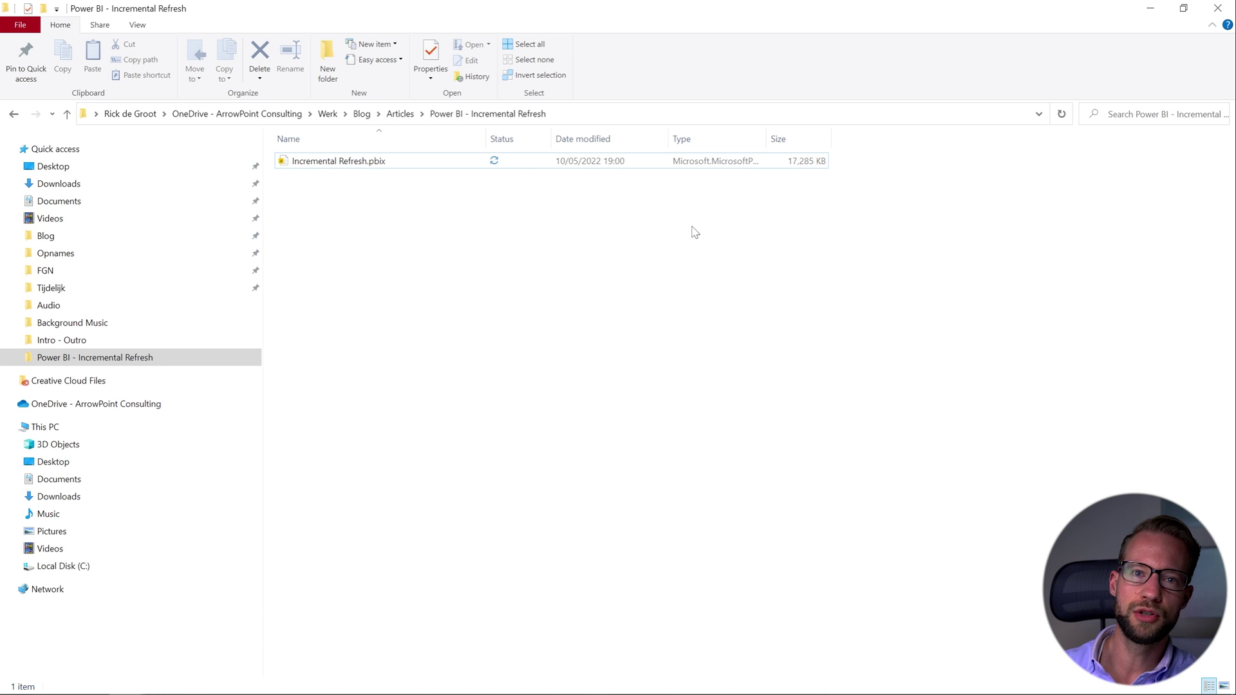
key(alt+Tab)
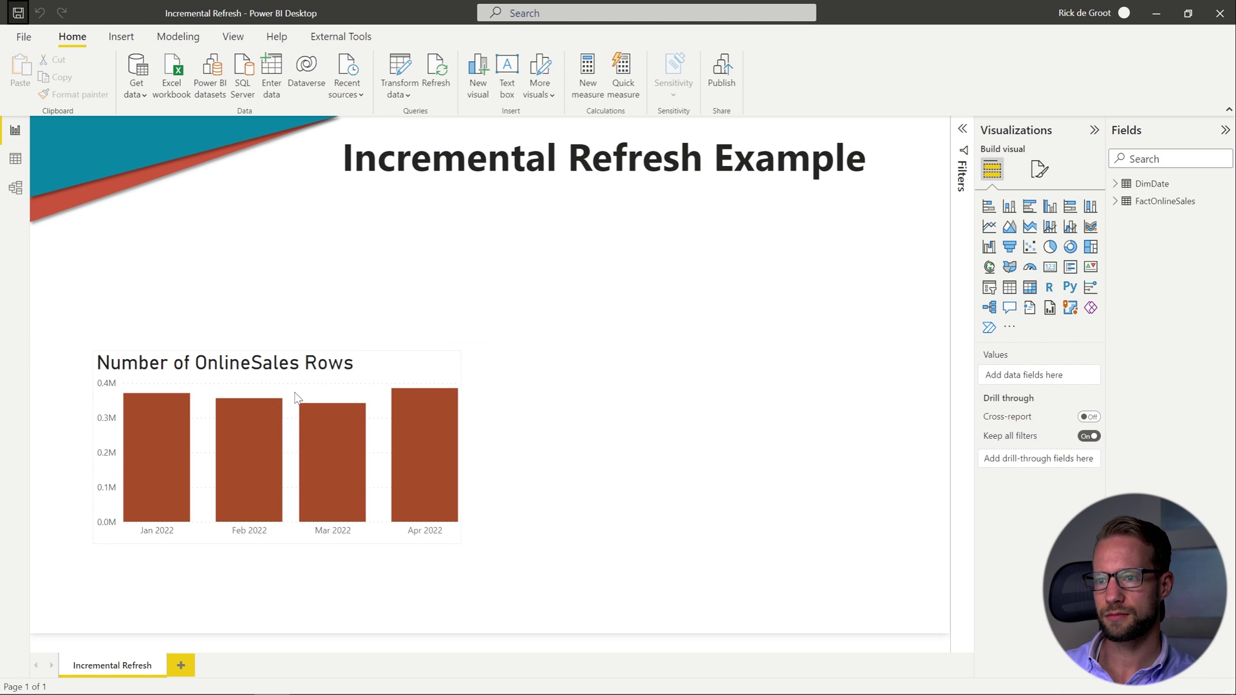
Step: Open the Incremental refresh dialog for FactOnlineSales from the Fields pane
click(19, 161)
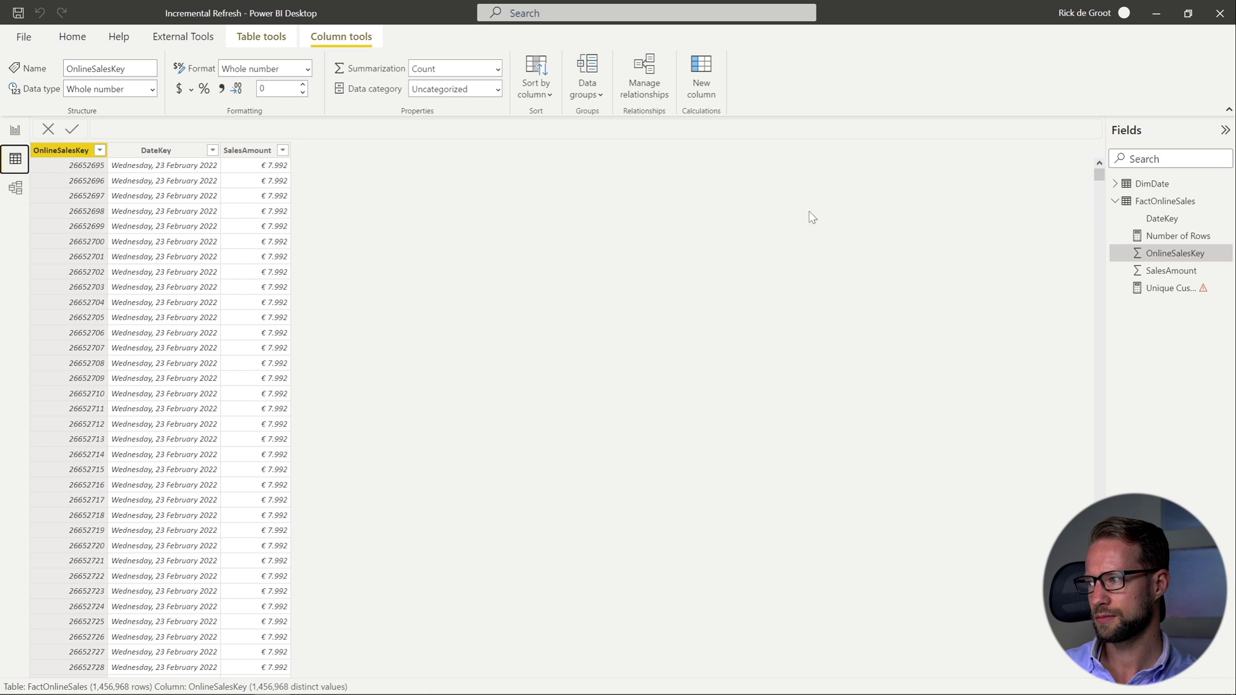
mouse_move(1164, 203)
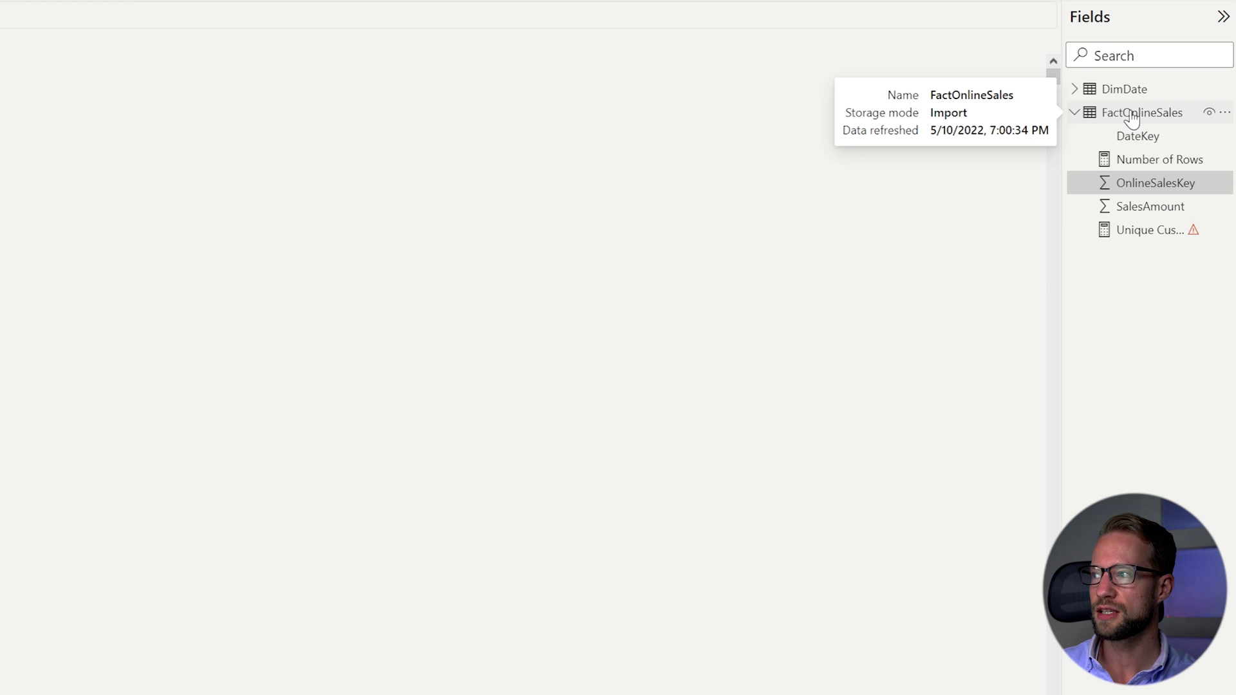
right_click(1132, 112)
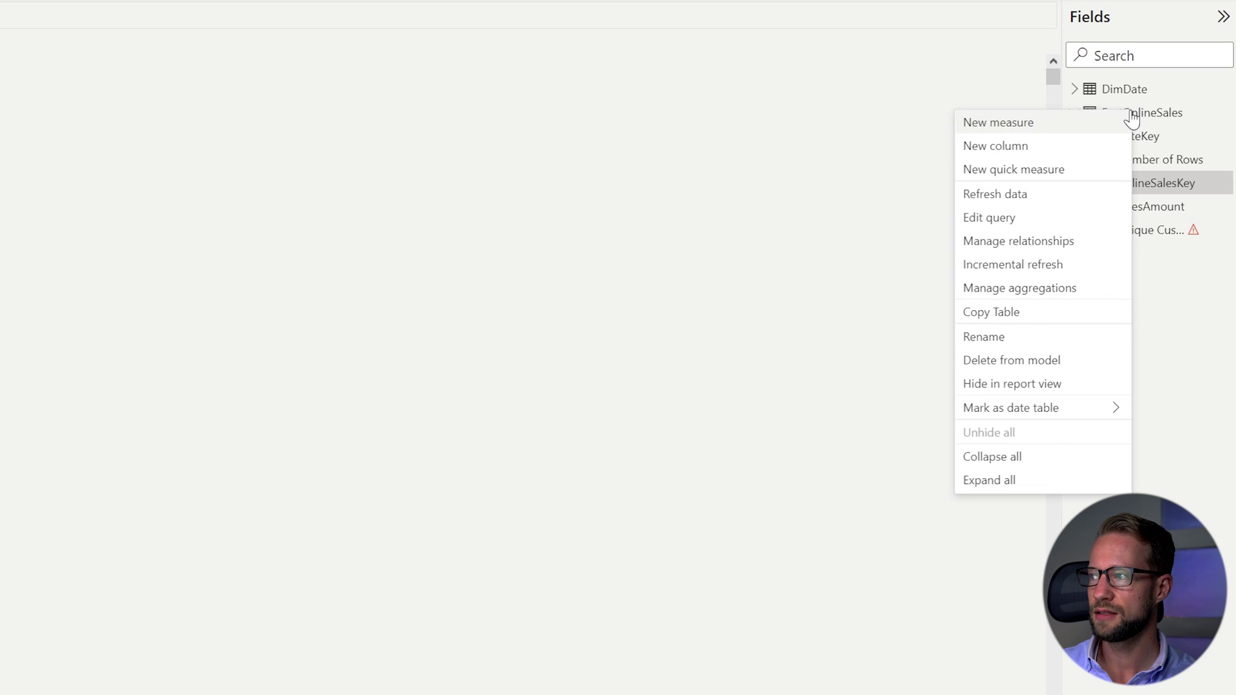
click(1037, 271)
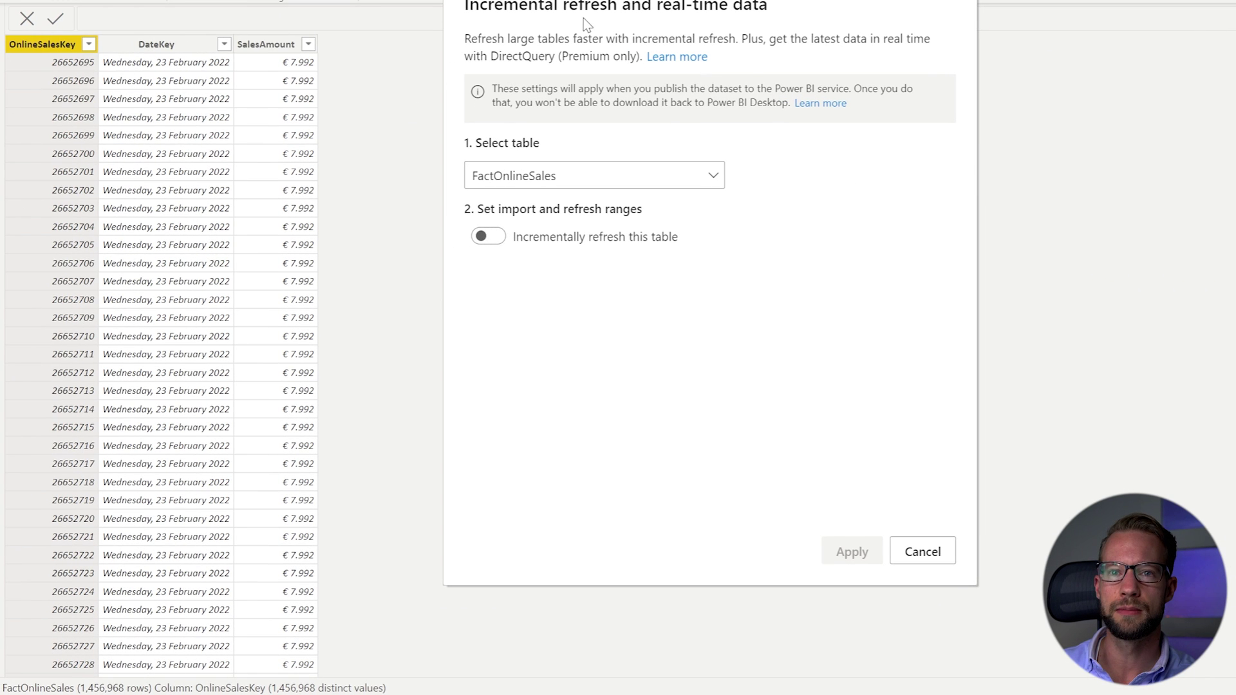
Step: Switch on incremental refresh for FactOnlineSales, leaving the real-time DirectQuery option cleared
drag(593, 6, 569, 48)
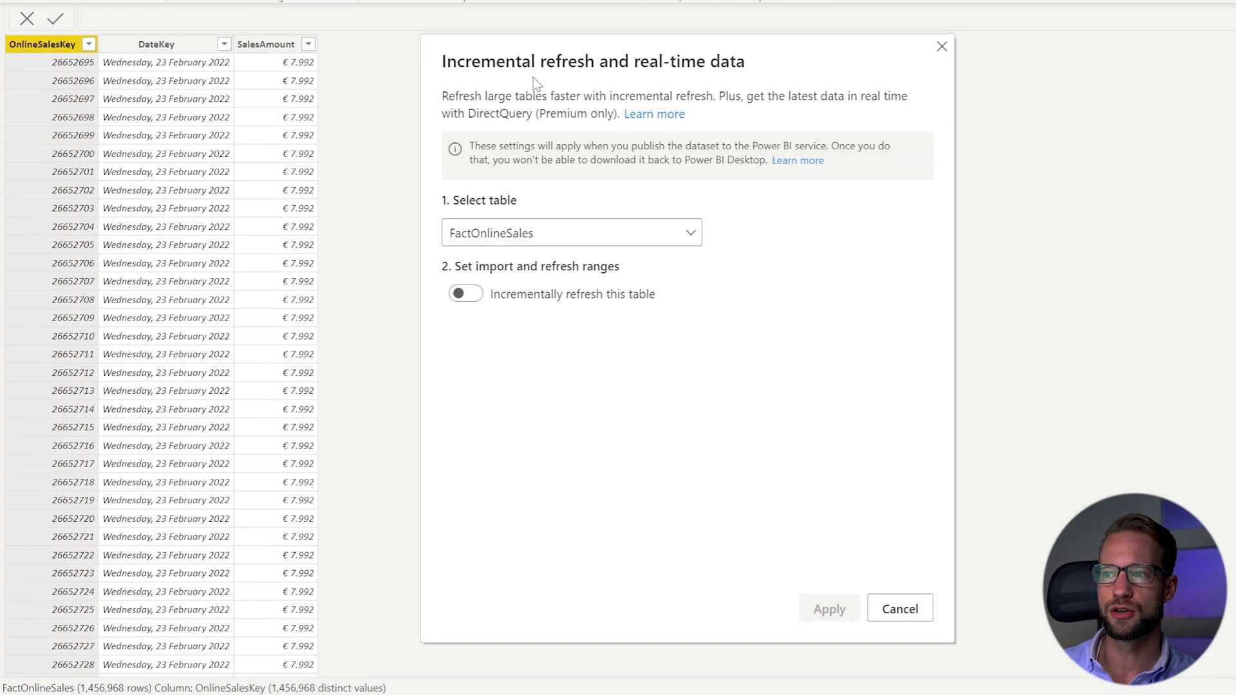
click(527, 236)
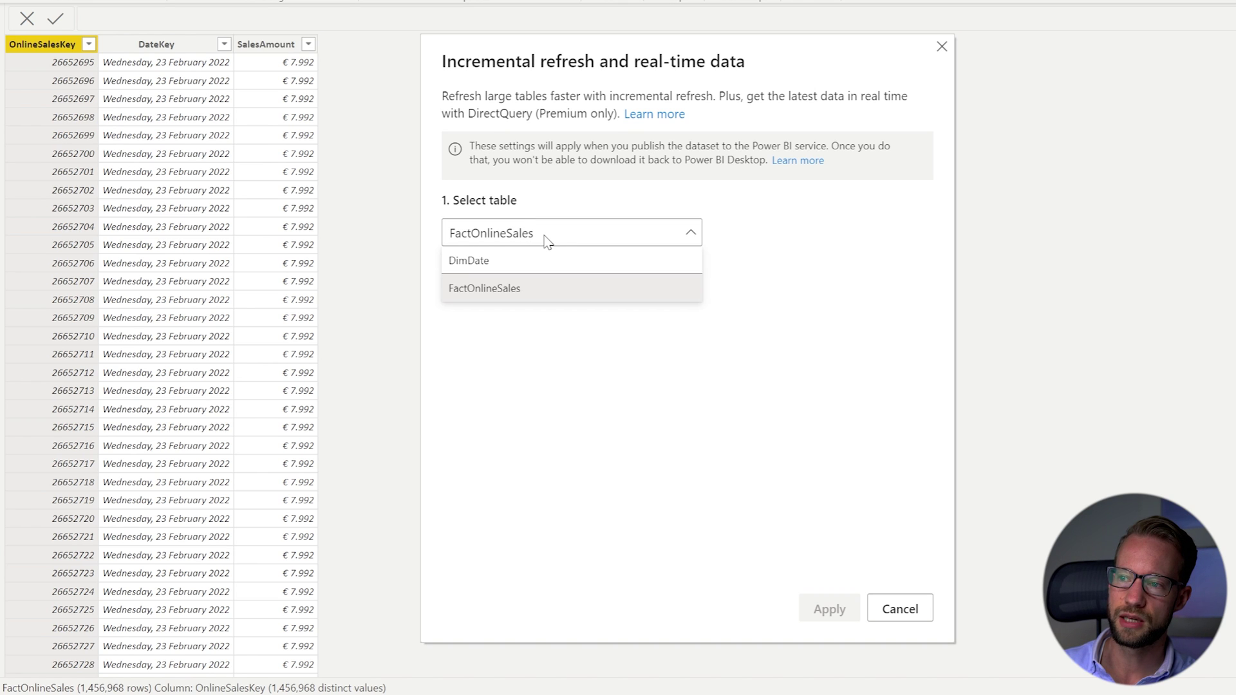
click(547, 242)
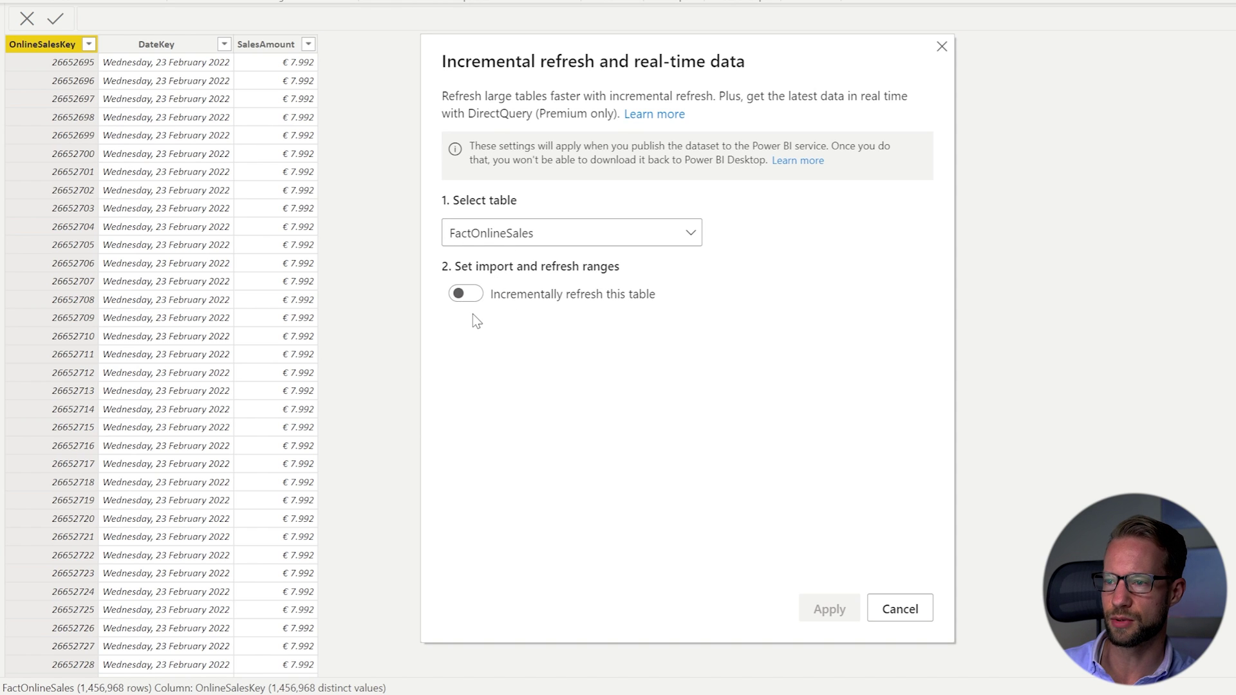
click(466, 296)
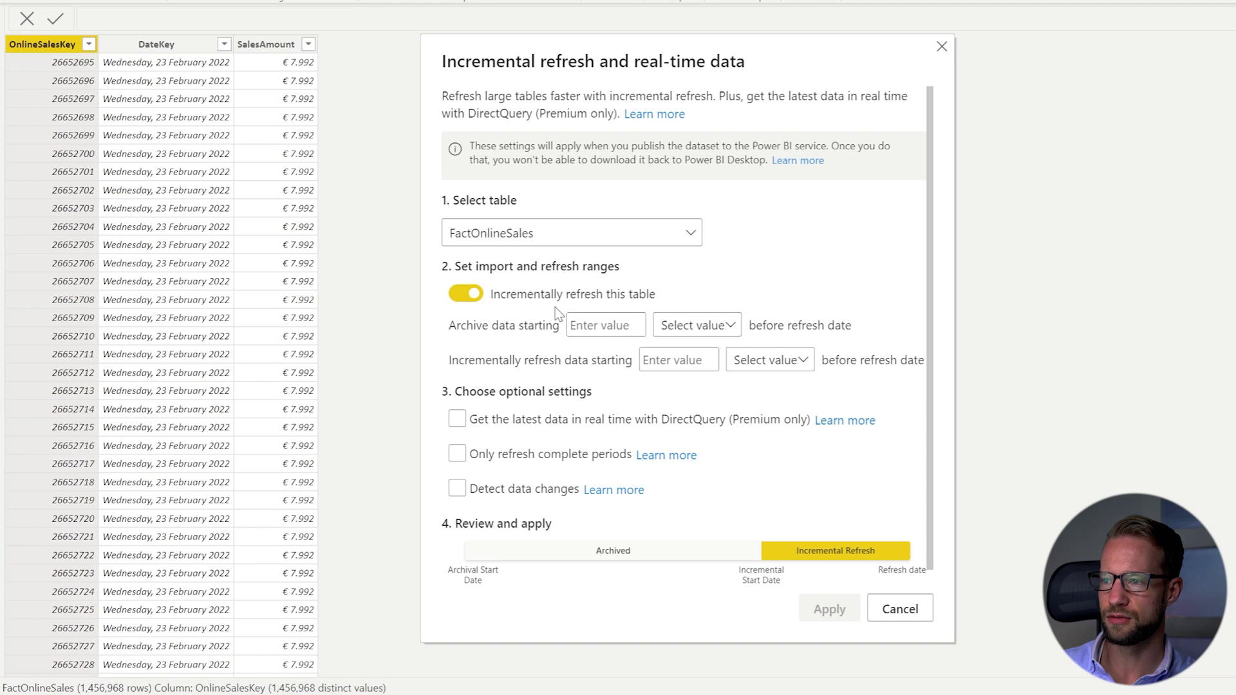
scroll(612, 296, down, 1)
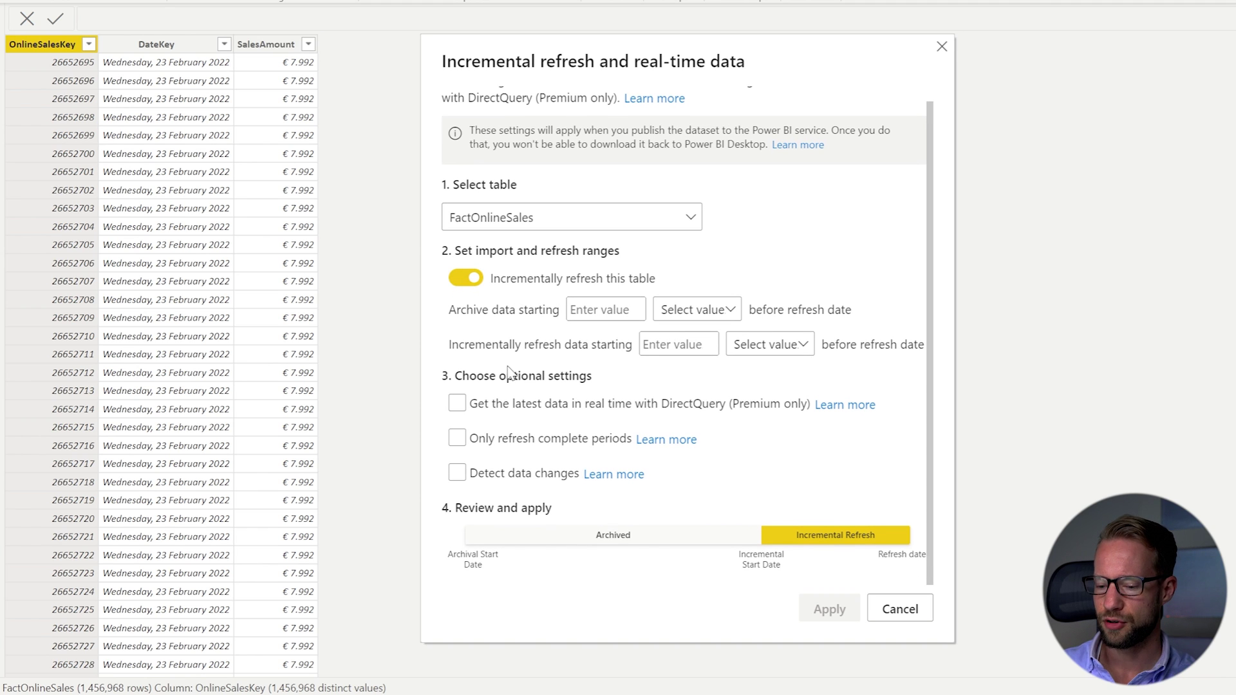
click(514, 404)
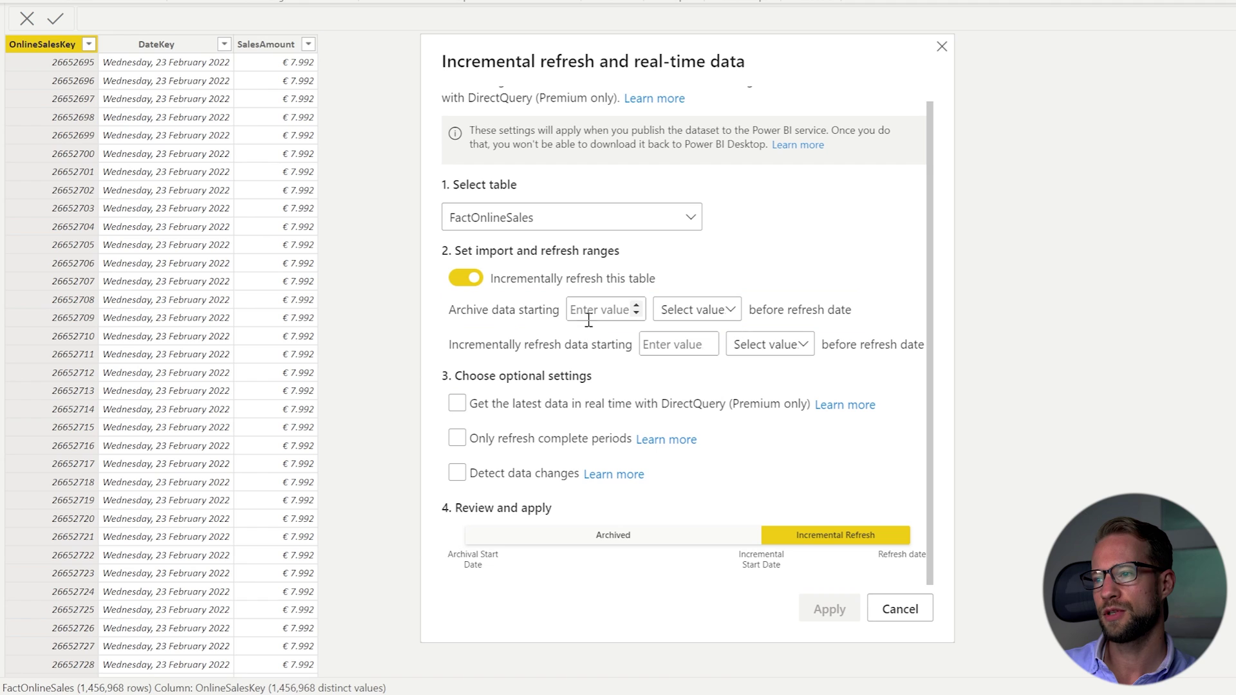
Step: Set 'Archive data starting' to 3 Years before the refresh date
click(588, 316)
text(3)
click(704, 316)
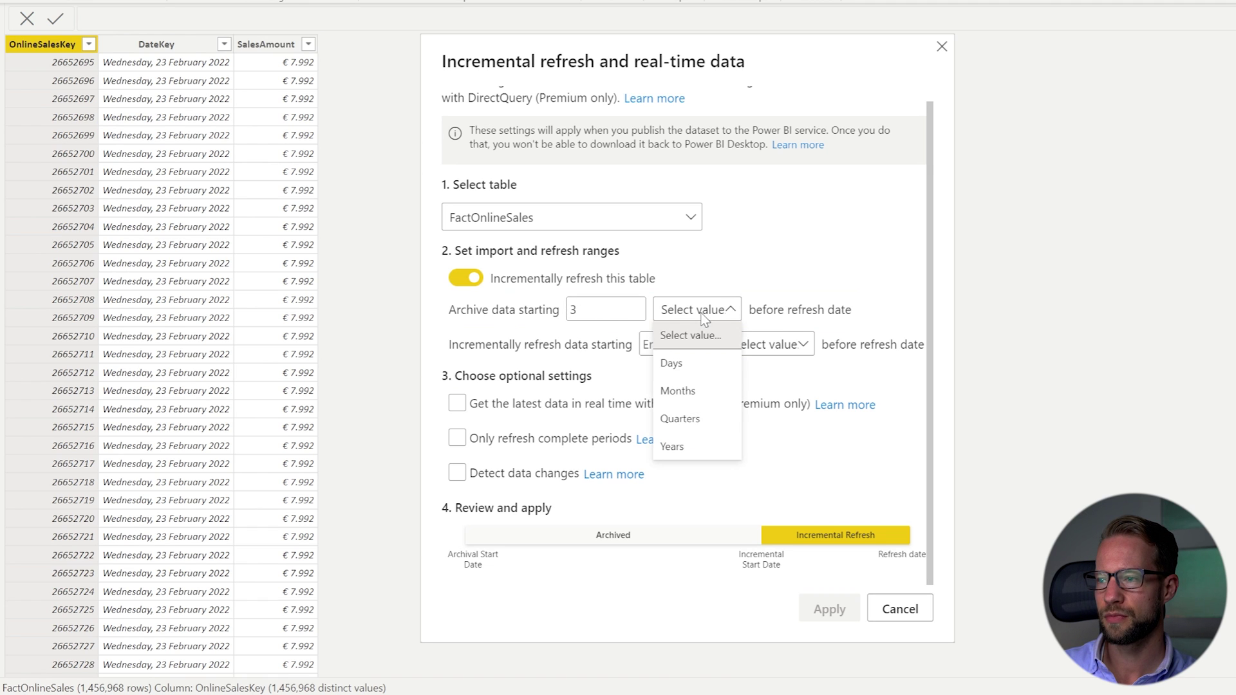
click(684, 446)
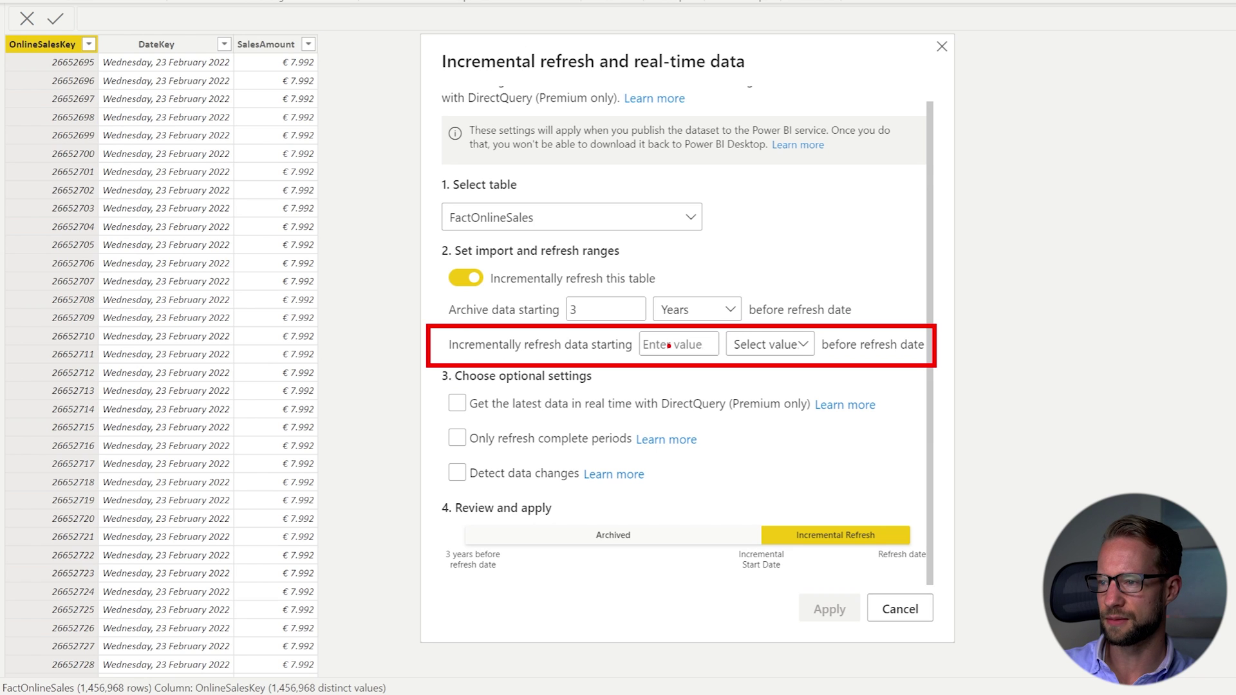
Step: Set 'Incrementally refresh data starting' to 2 Months before the refresh date
click(662, 339)
text(2)
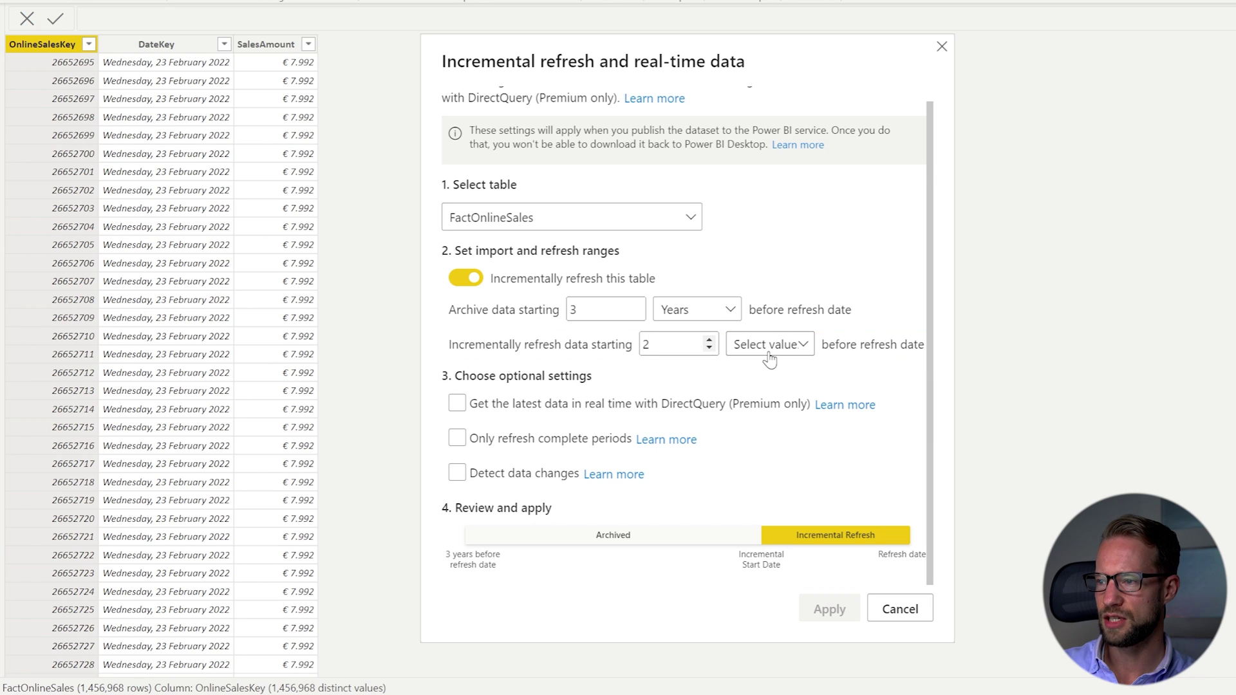
click(770, 347)
click(752, 425)
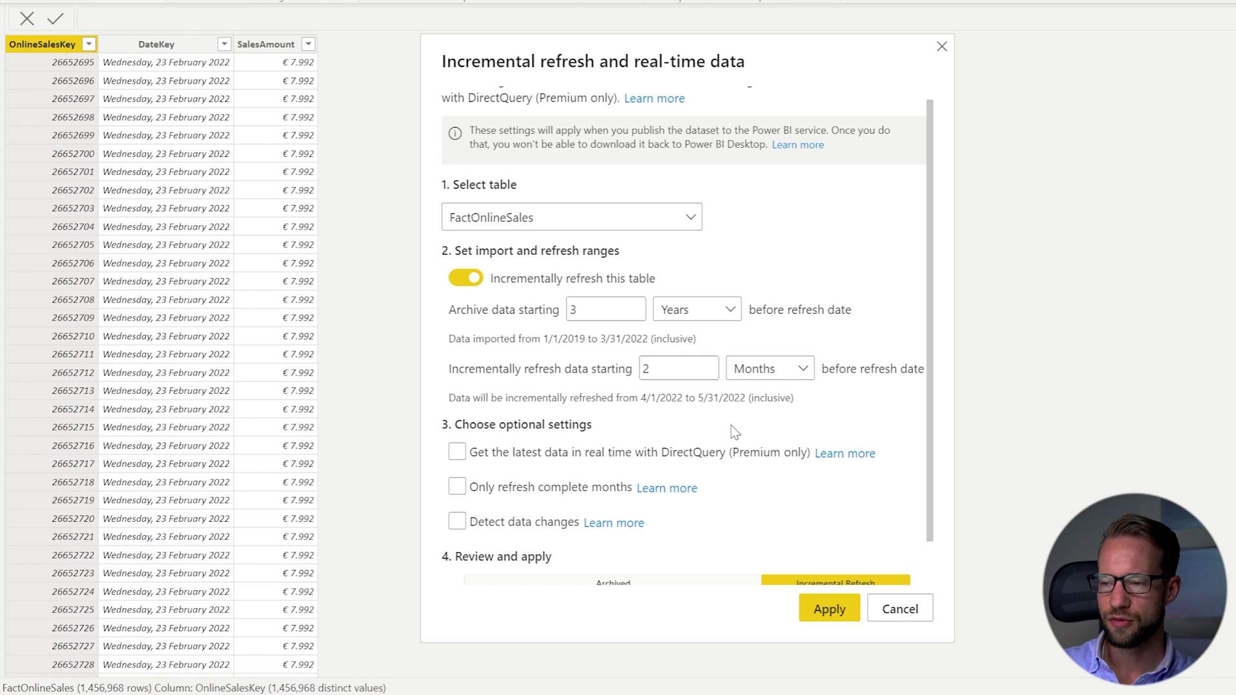
Step: Review the 4/1/2022–5/31/2022 window, leaving 'Only refresh complete months' off
mouse_move(433, 321)
mouse_down()
mouse_move(626, 354)
mouse_move(715, 355)
mouse_up()
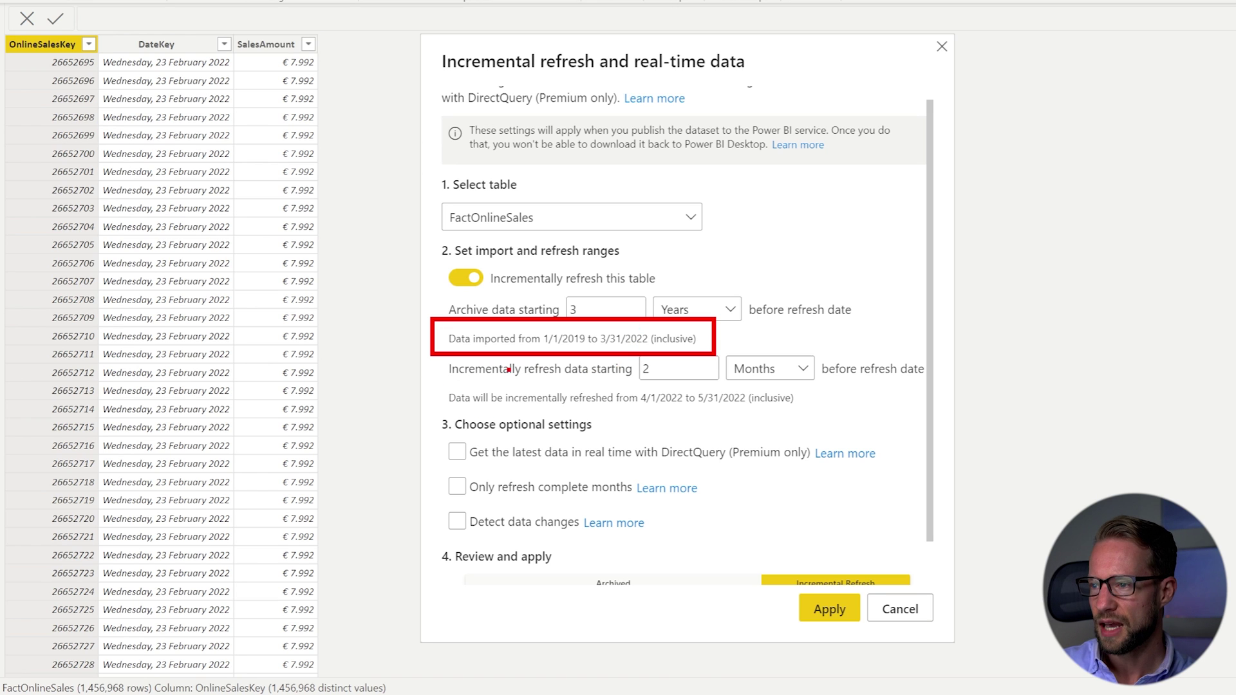
drag(430, 384, 821, 414)
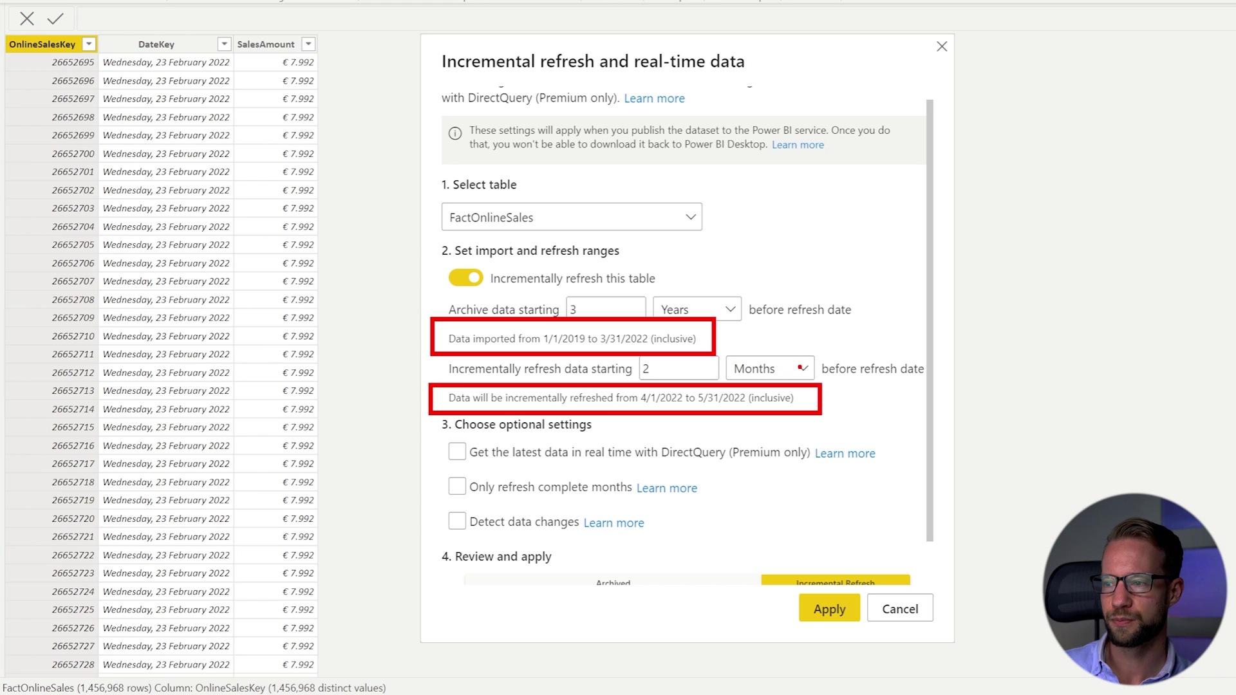
key(Escape)
scroll(624, 391, down, 1)
click(558, 441)
click(559, 440)
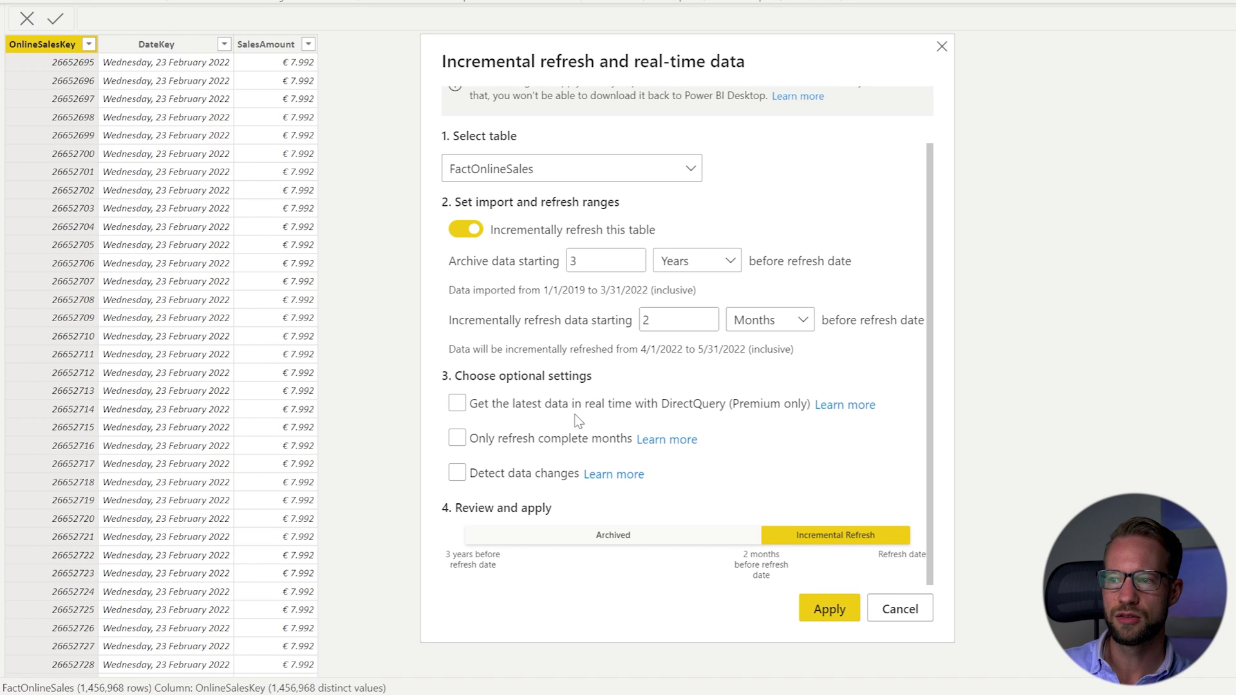
key(ctrl+2)
mouse_move(436, 386)
mouse_down()
mouse_move(835, 434)
mouse_move(901, 430)
mouse_up()
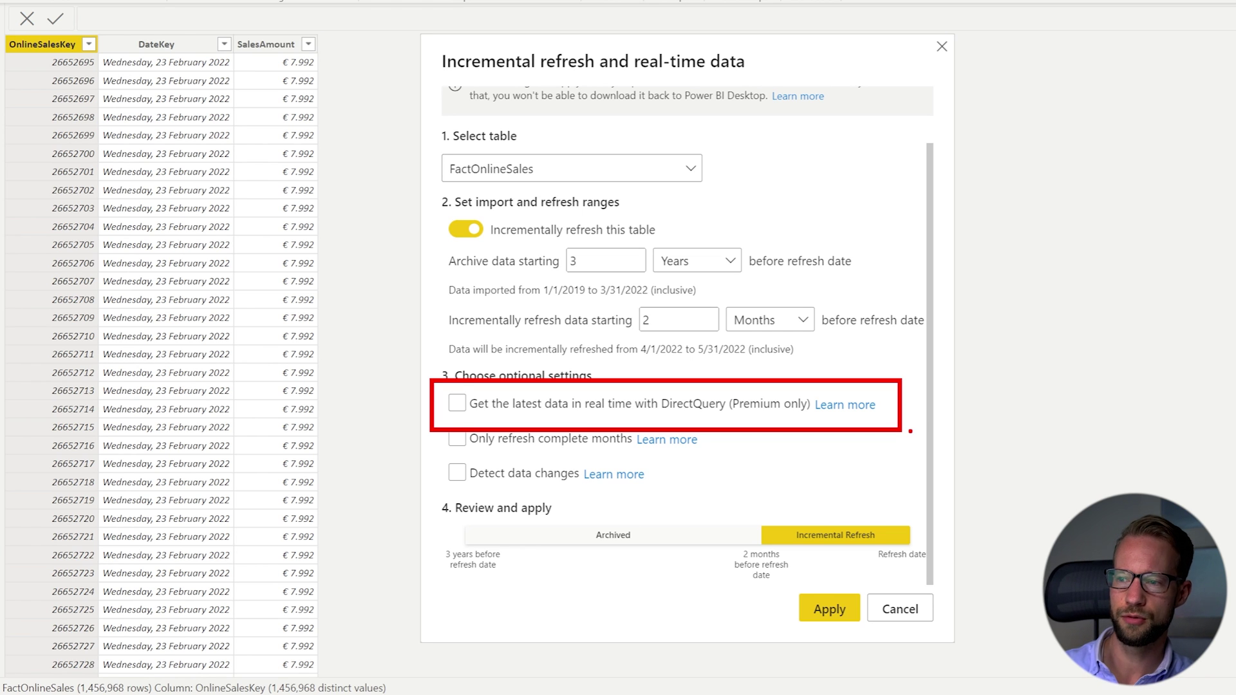
click(468, 442)
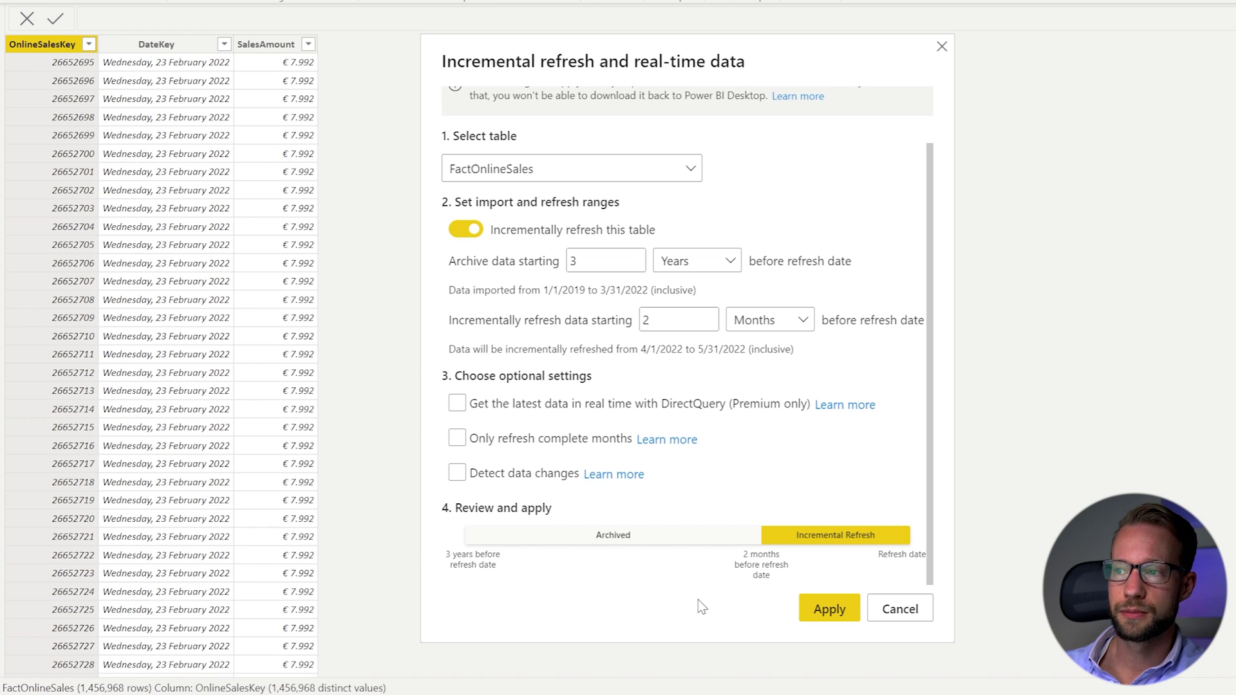
scroll(718, 597, up, 2)
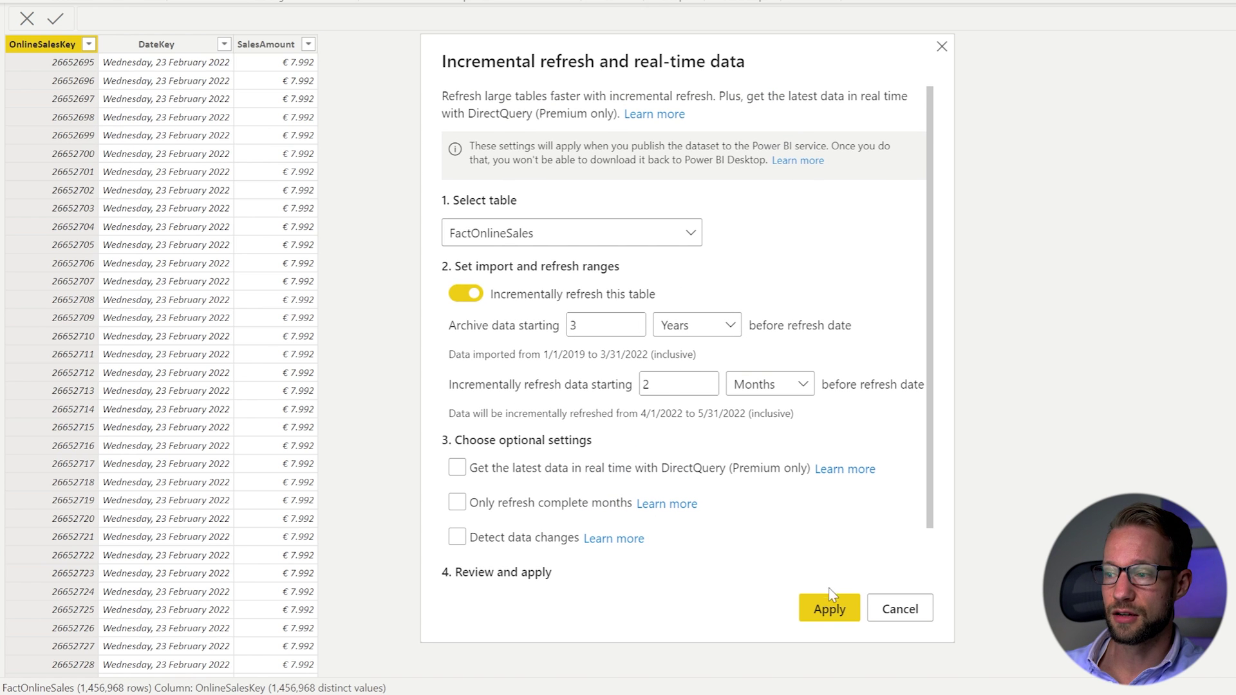
Step: Apply the incremental refresh policy, then save the file when publishing prompts for it
click(829, 608)
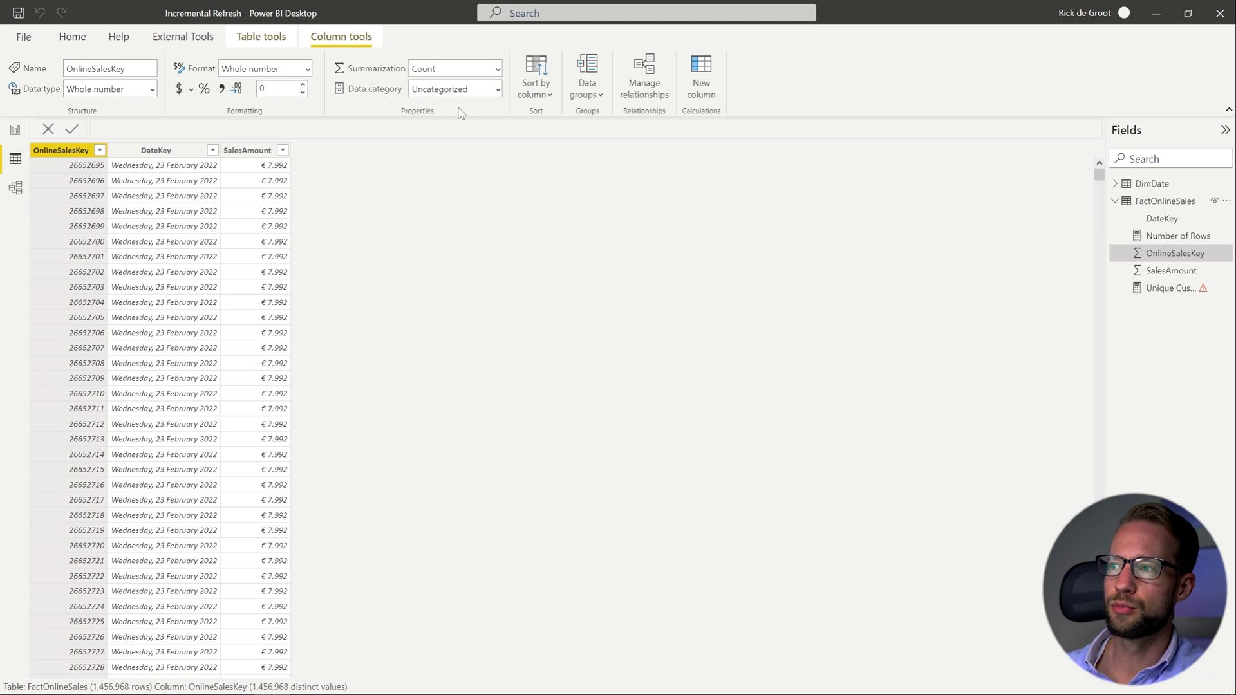
click(72, 36)
click(777, 76)
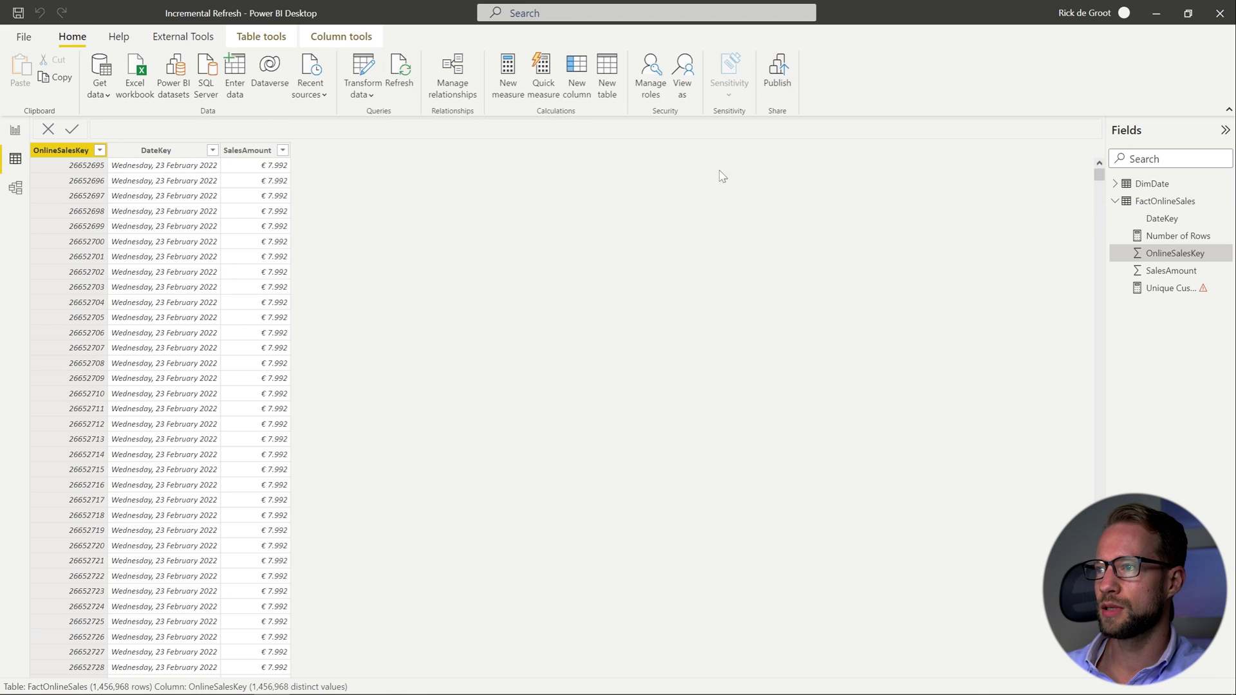
click(705, 378)
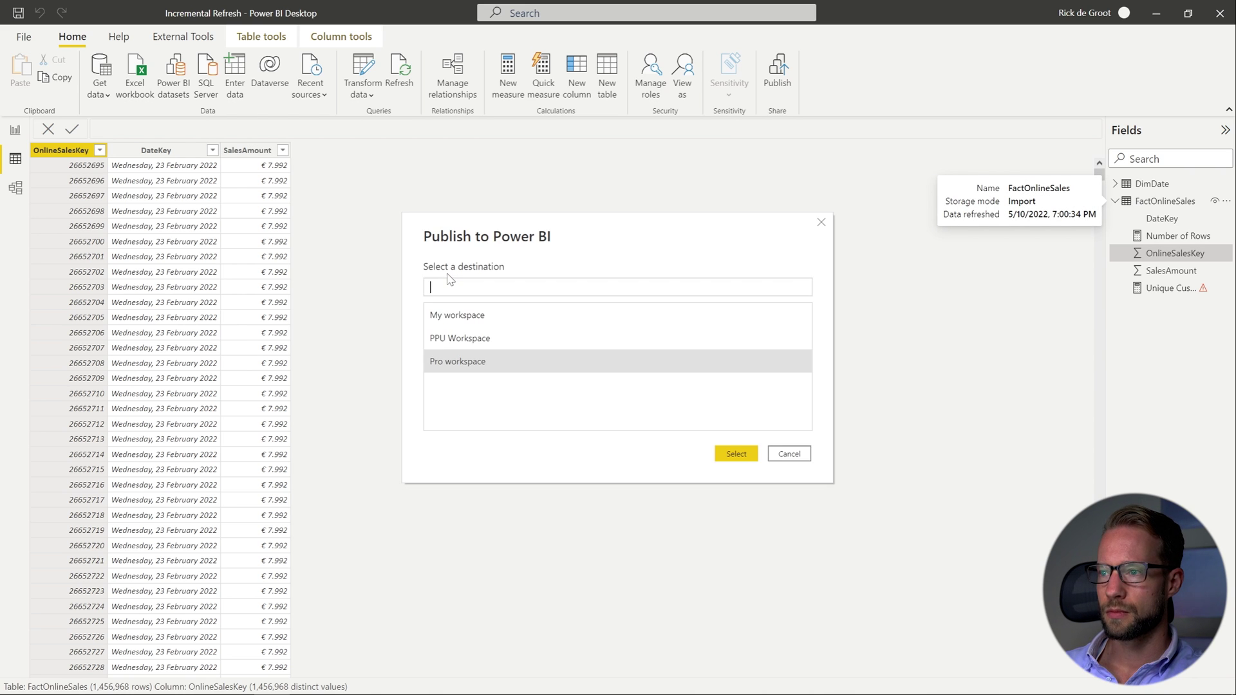
Step: Publish to PPU Workspace and open the published report in the Power BI service
click(458, 347)
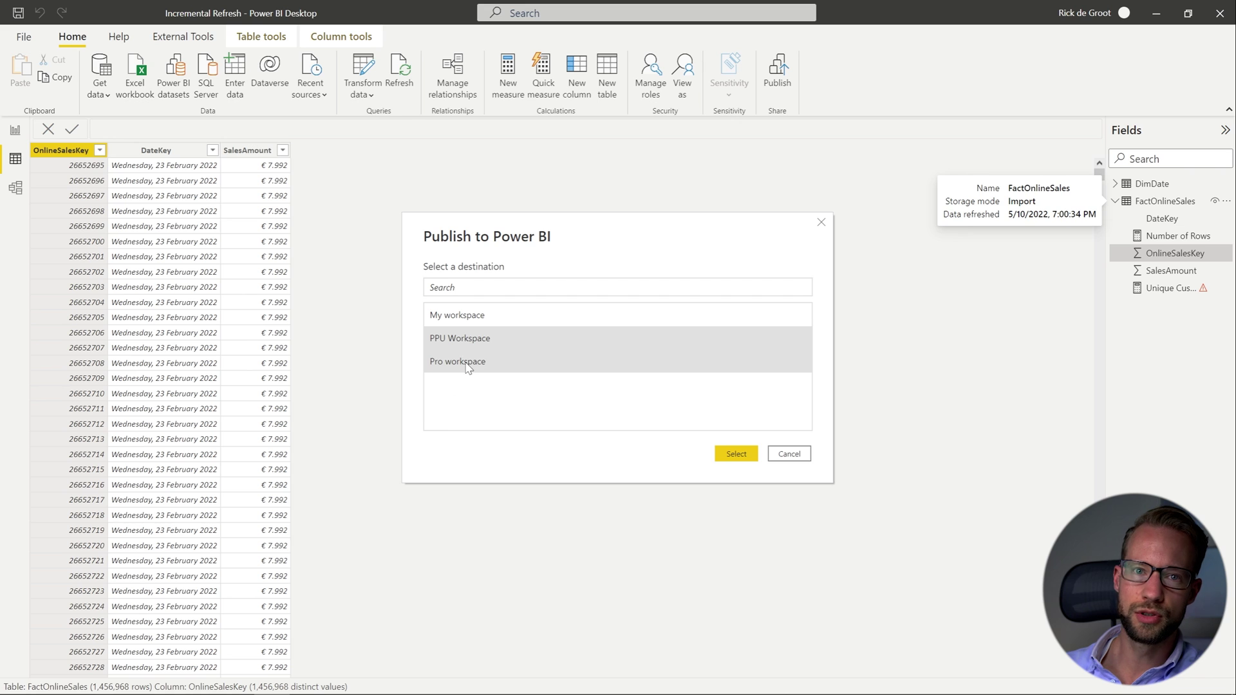
click(738, 457)
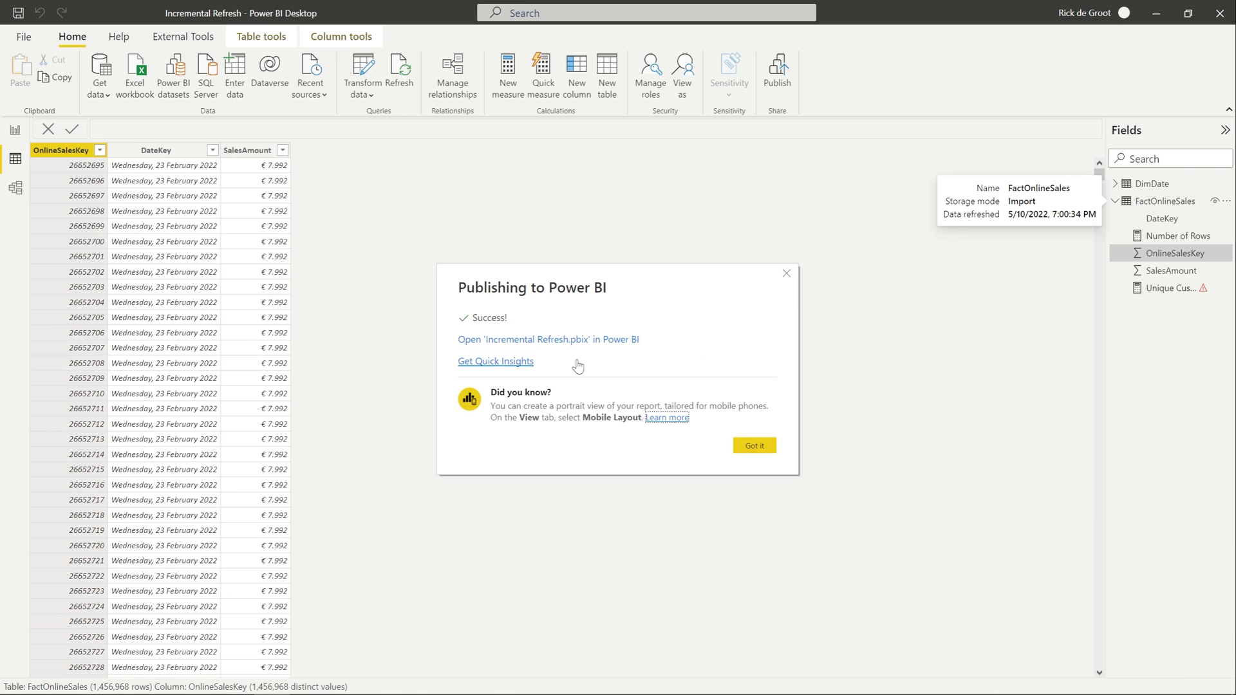
click(599, 341)
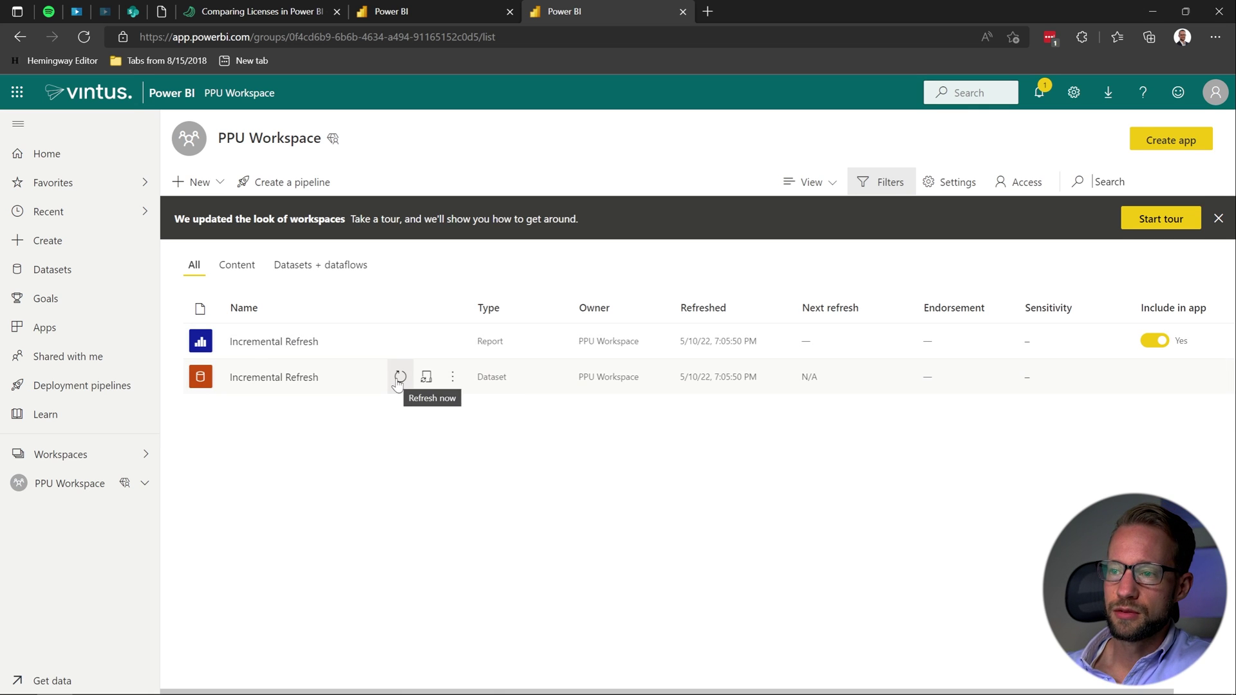
Step: Refresh the Incremental Refresh dataset now from the PPU Workspace content list
click(400, 379)
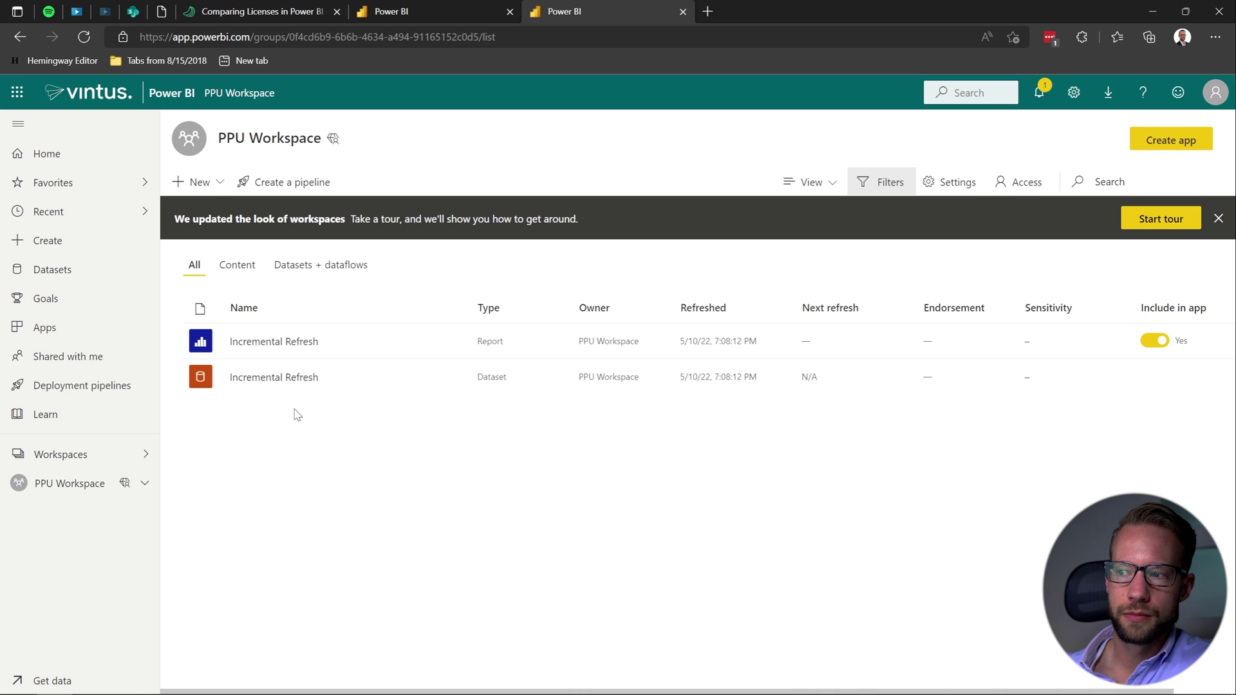
click(291, 342)
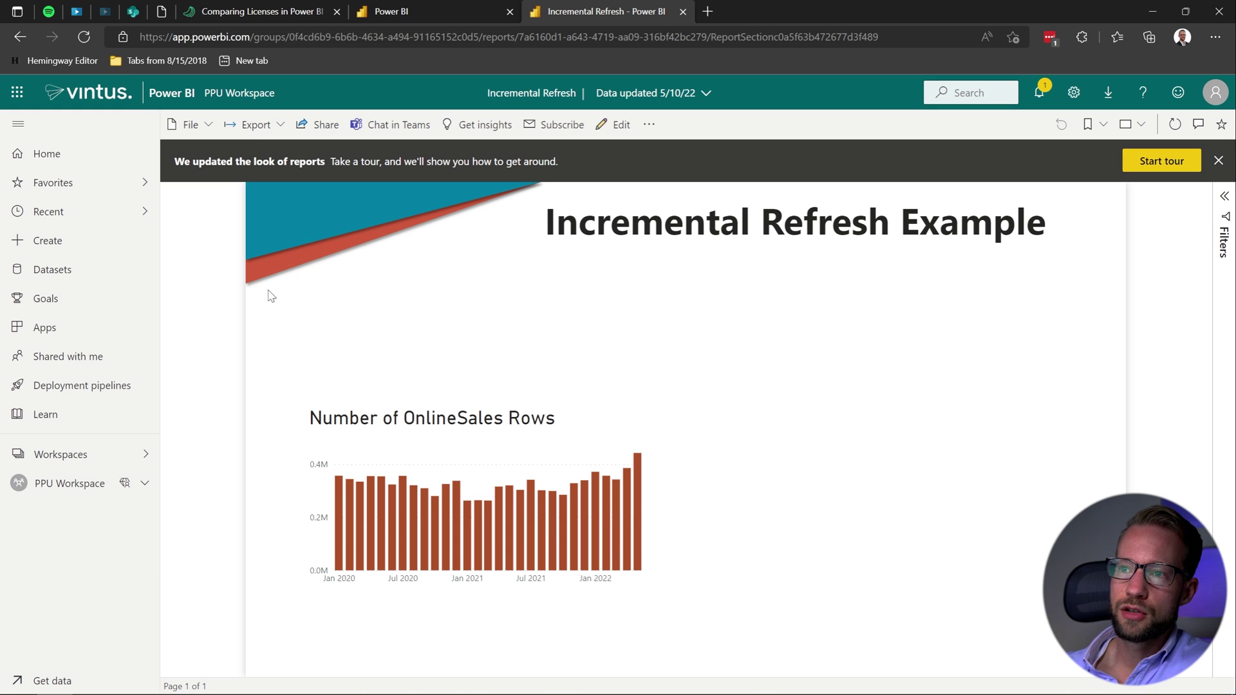
click(250, 95)
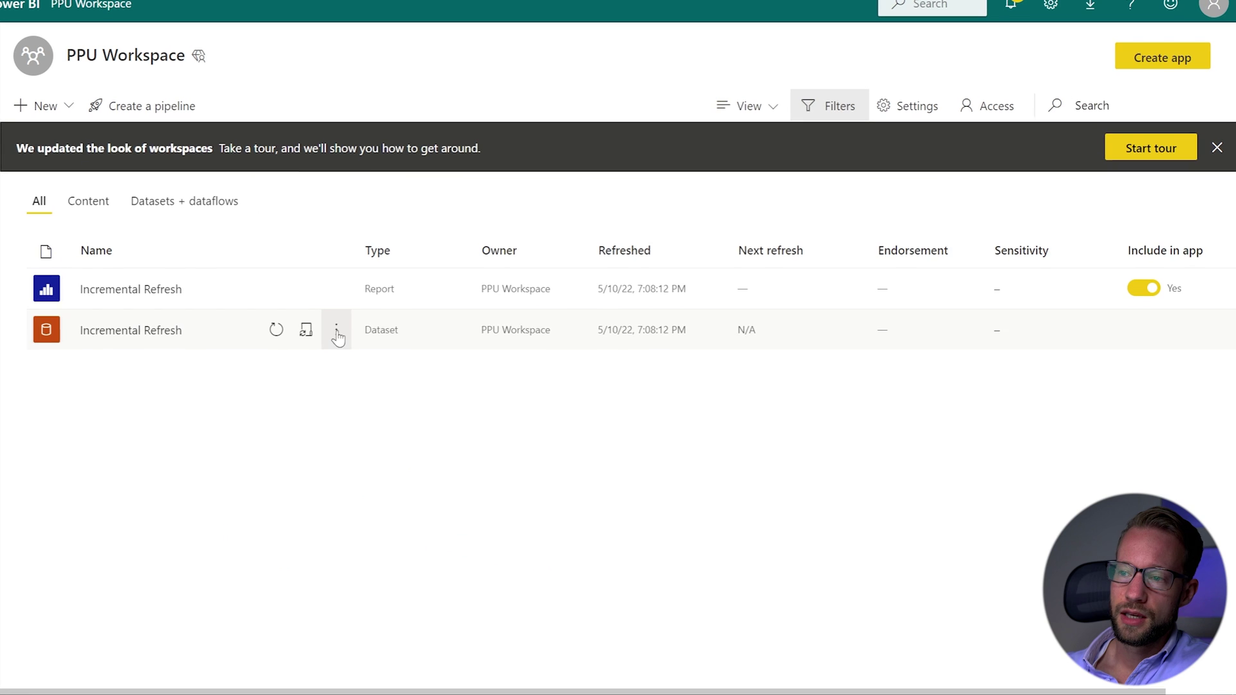
click(336, 332)
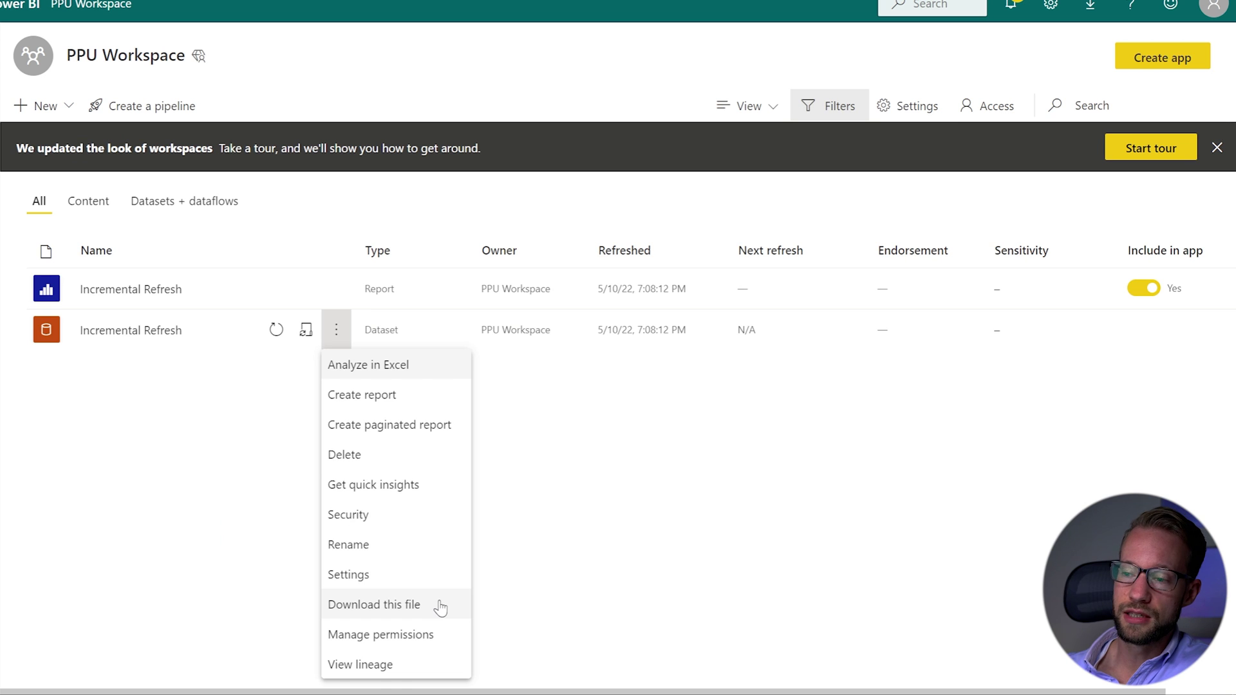
click(416, 609)
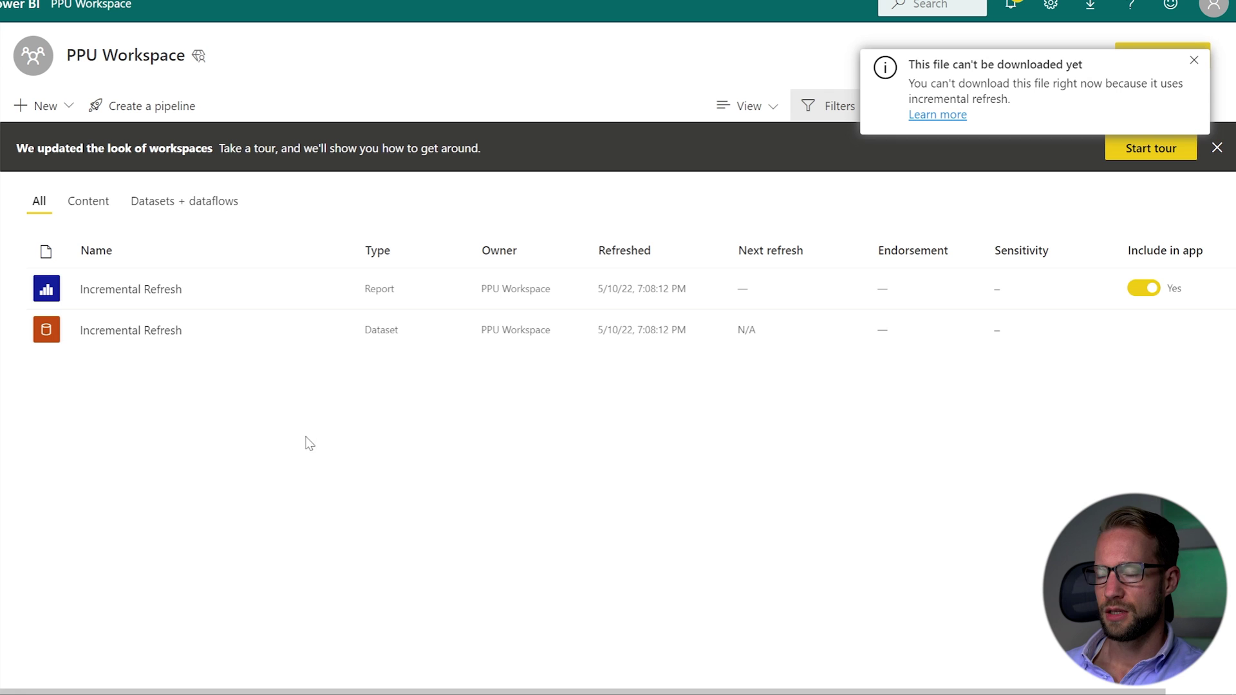
click(1193, 62)
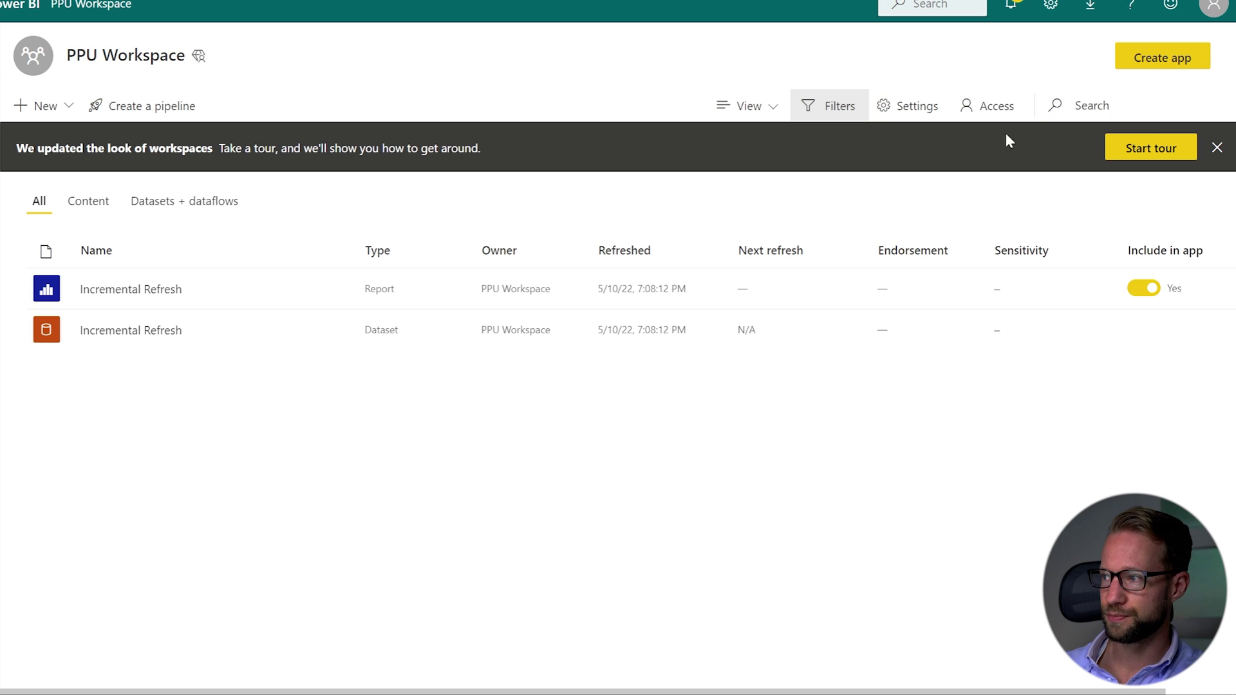
Step: Set PPU Workspace's Premium license mode to Premium per user and copy the Workspace Connection address
click(932, 113)
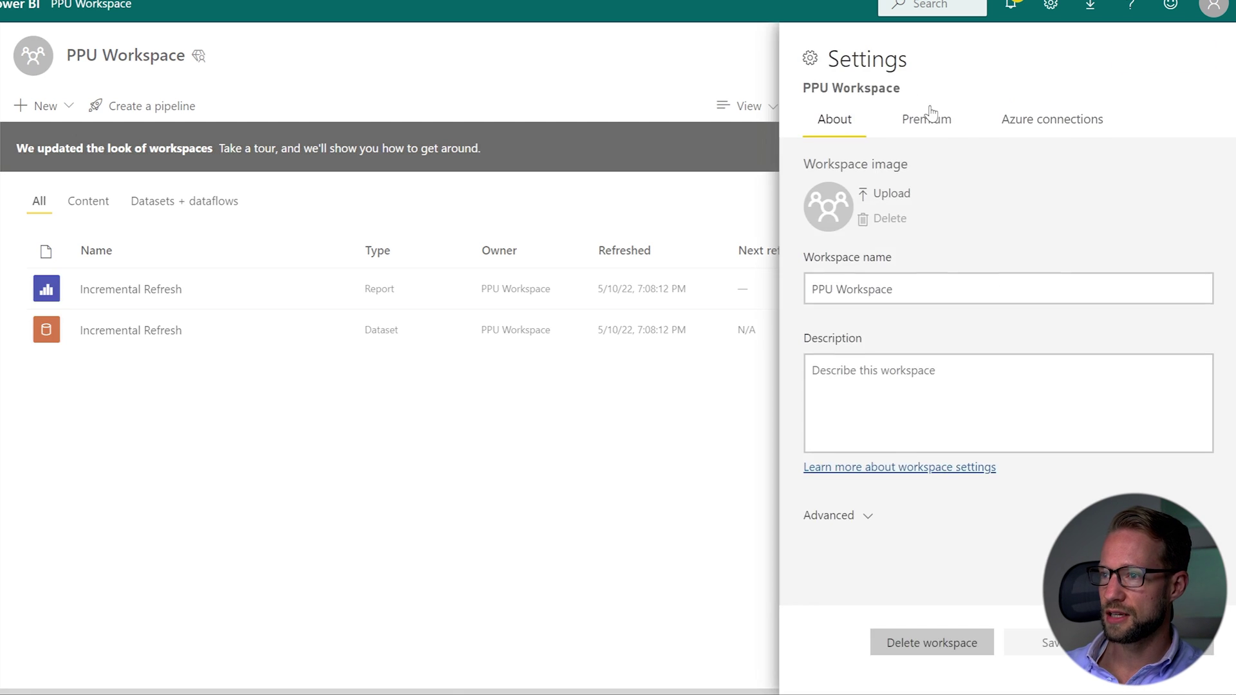
click(927, 124)
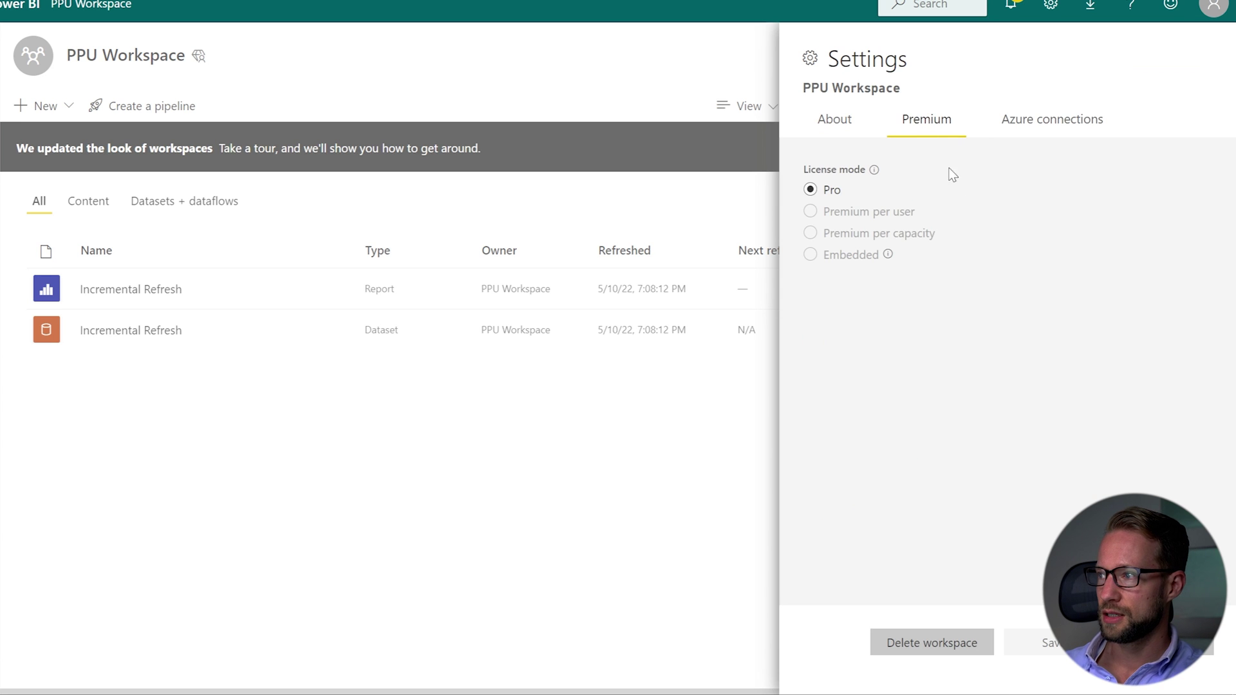
click(847, 212)
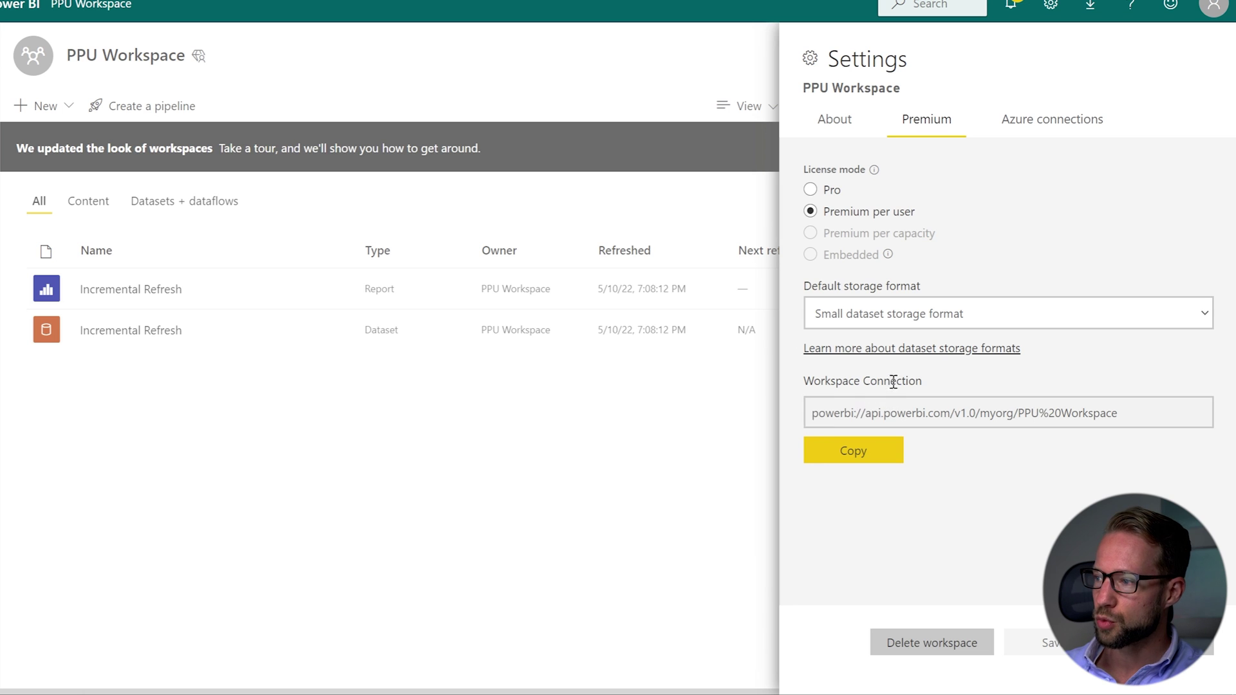
click(878, 452)
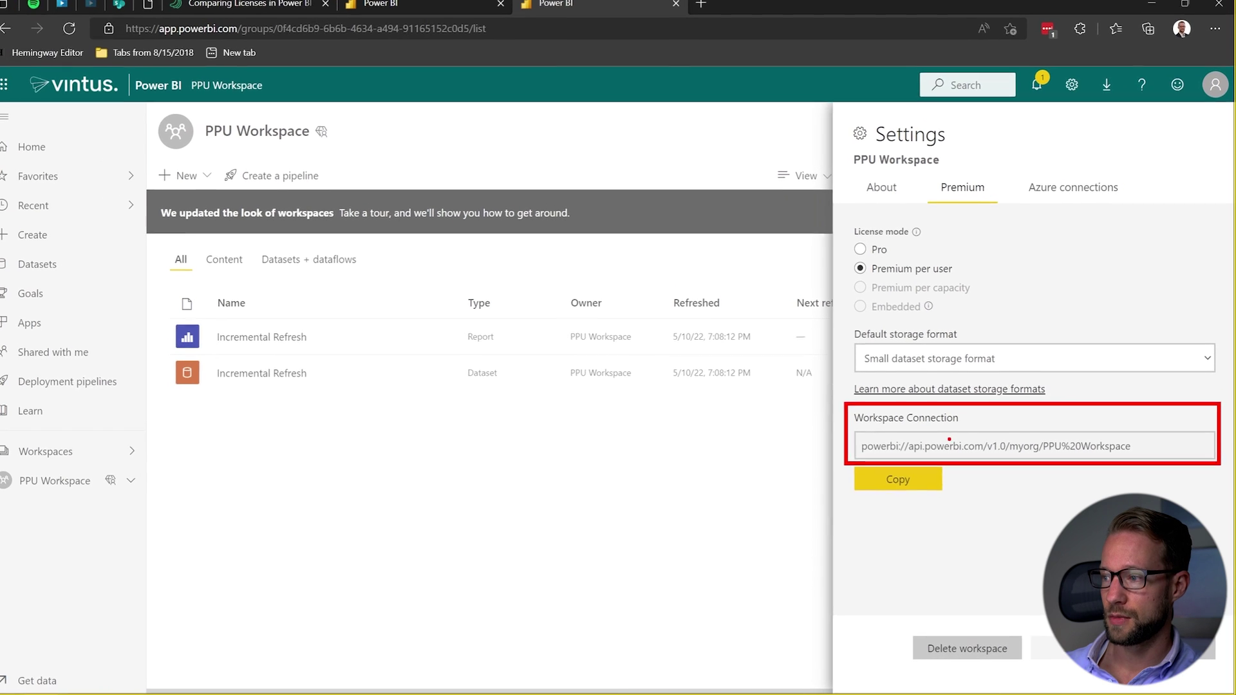
click(928, 491)
Step: In Tabular Editor, load a model from a database using the pasted PPU Workspace address as Server
key(alt+Tab)
key(alt+Tab)
key(alt+Tab)
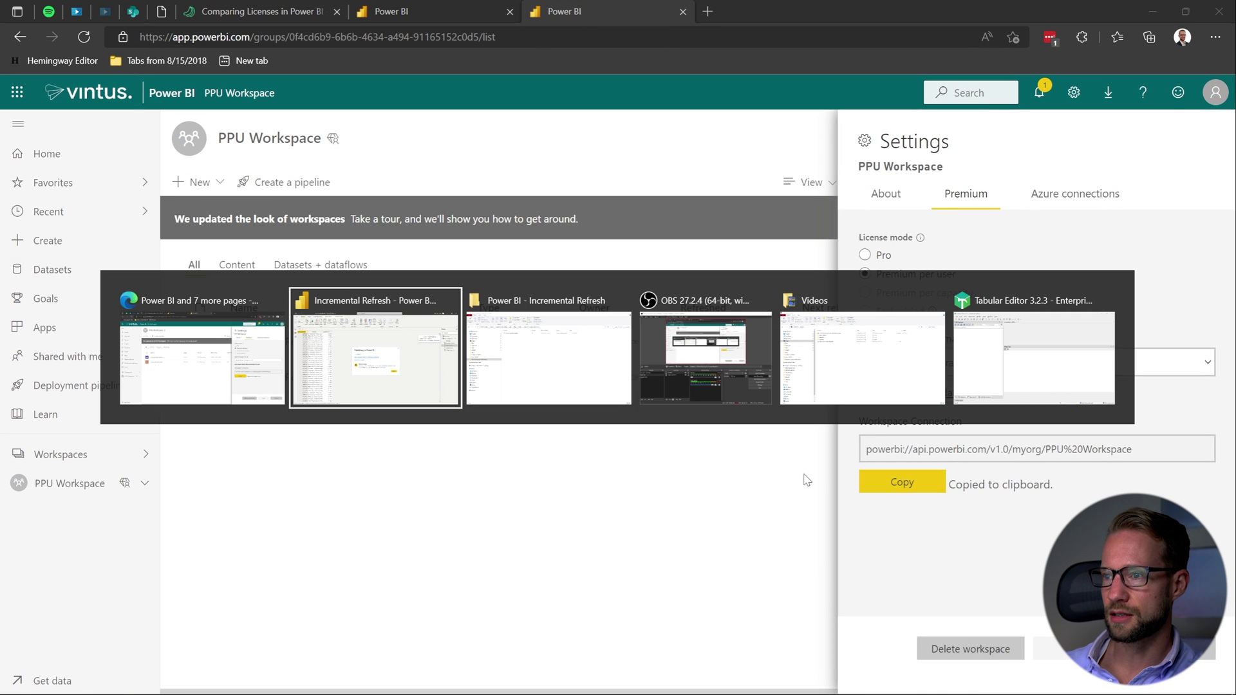
key(alt+Tab)
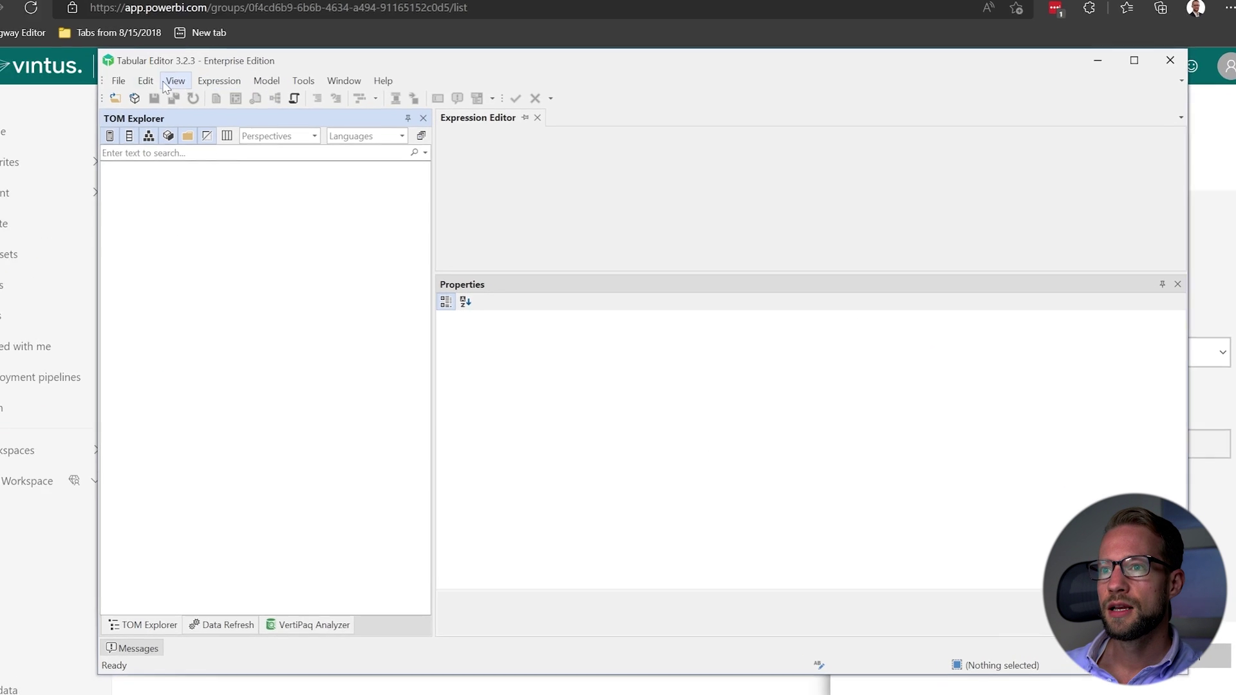
click(49, 48)
mouse_move(110, 86)
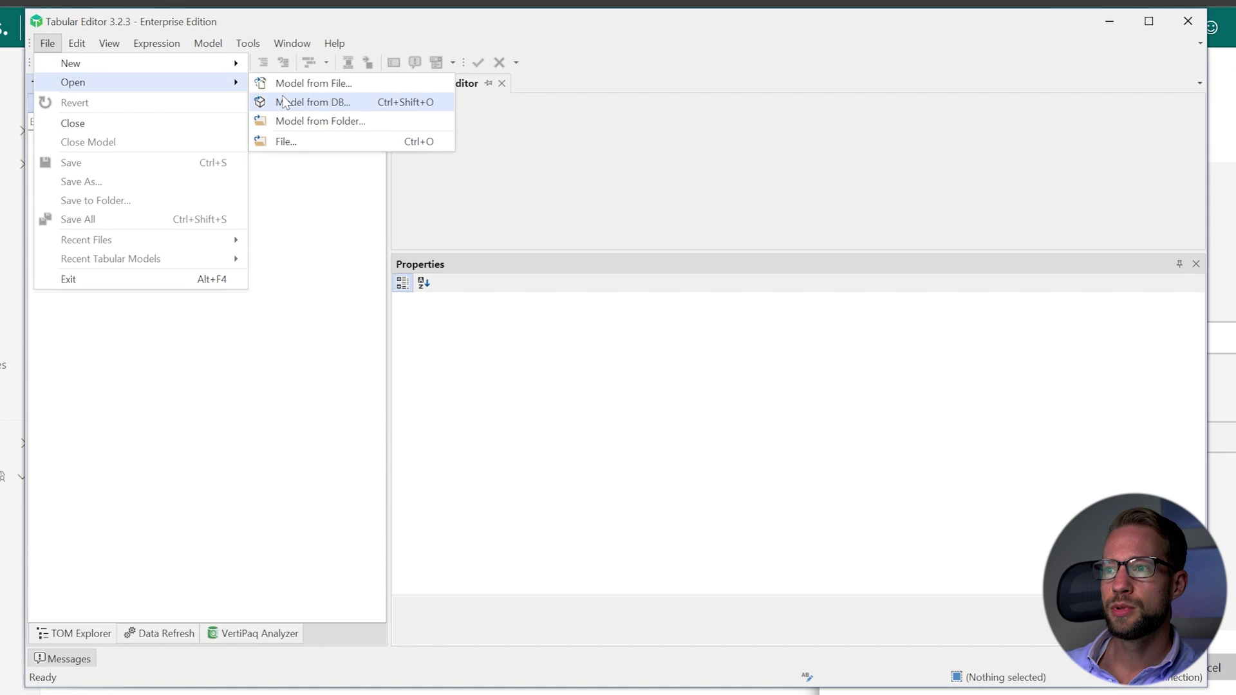
click(353, 103)
key(End)
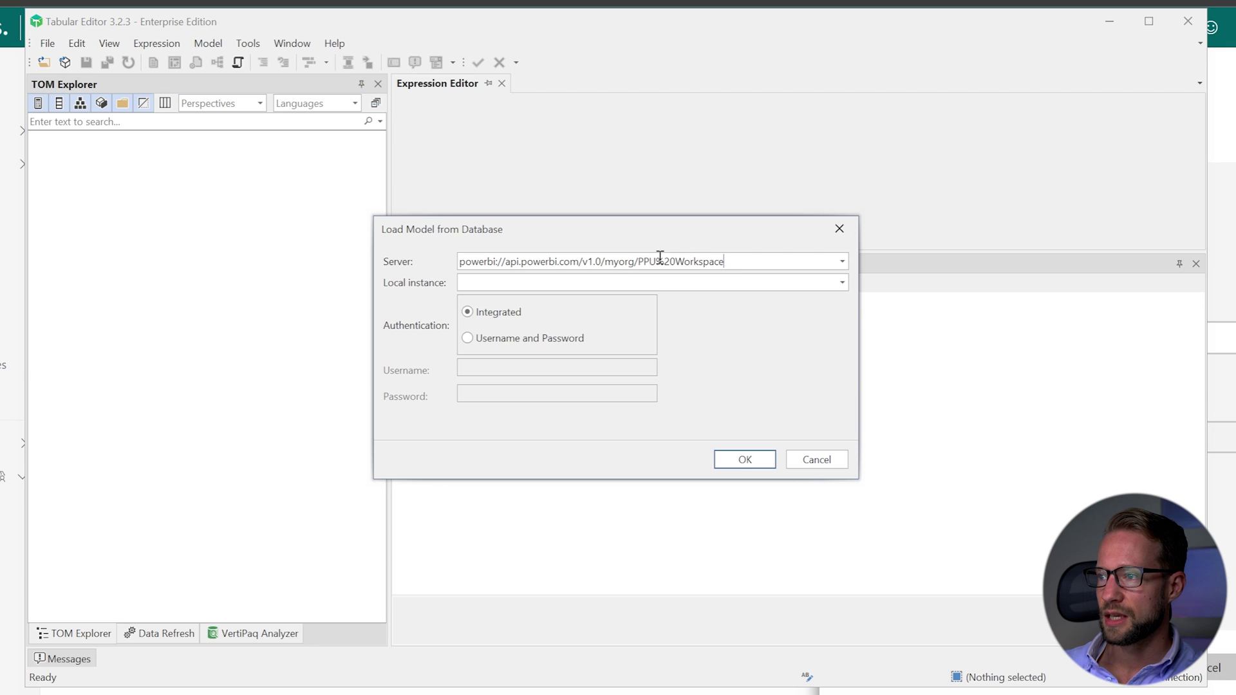
drag(747, 262, 461, 257)
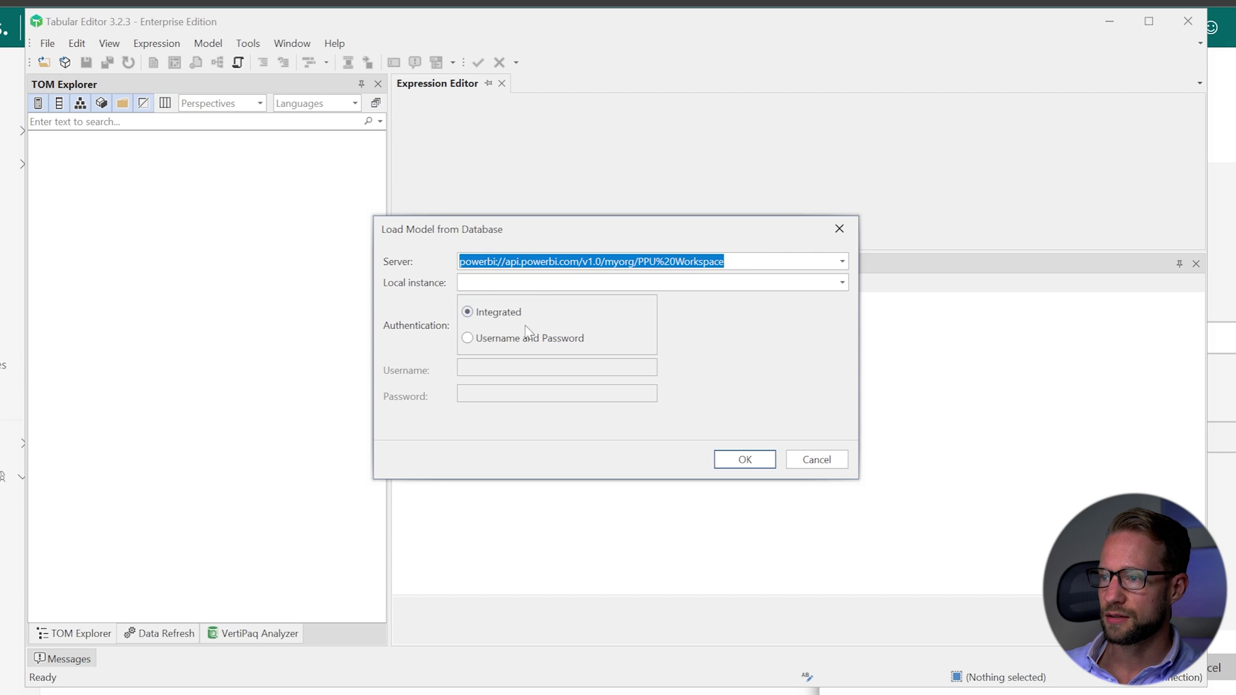
click(751, 464)
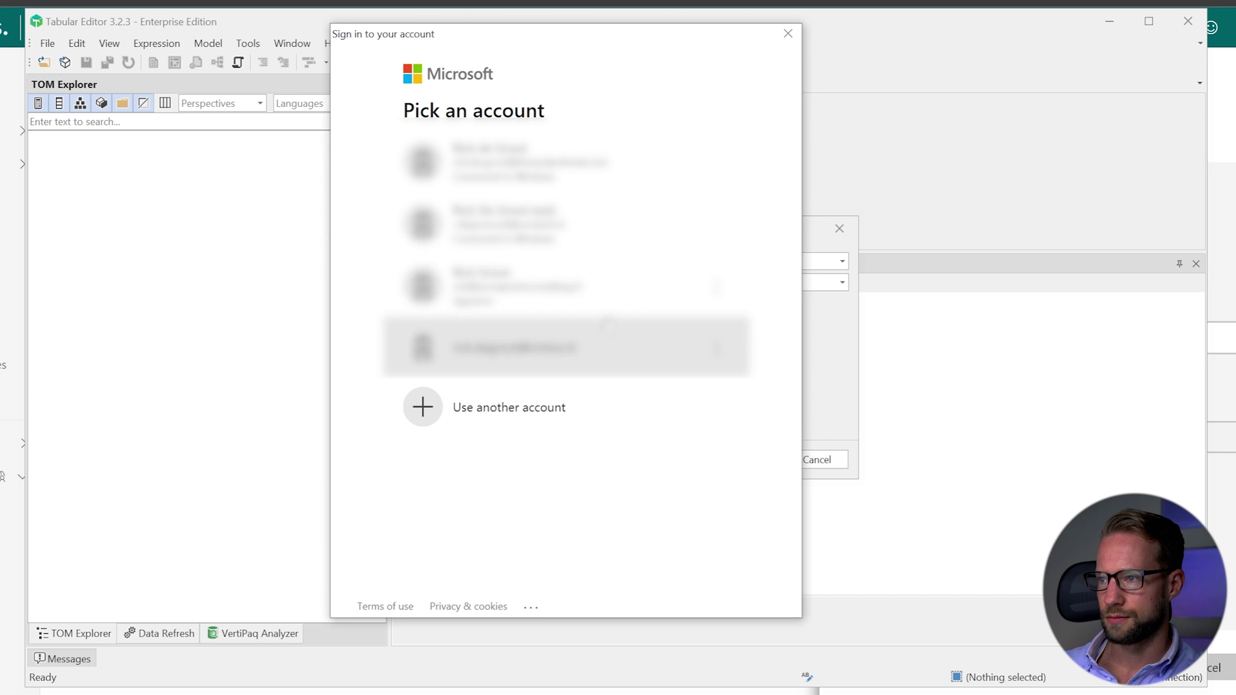
Step: Sign in with the work account and its password, then load the Incremental Refresh database
click(574, 361)
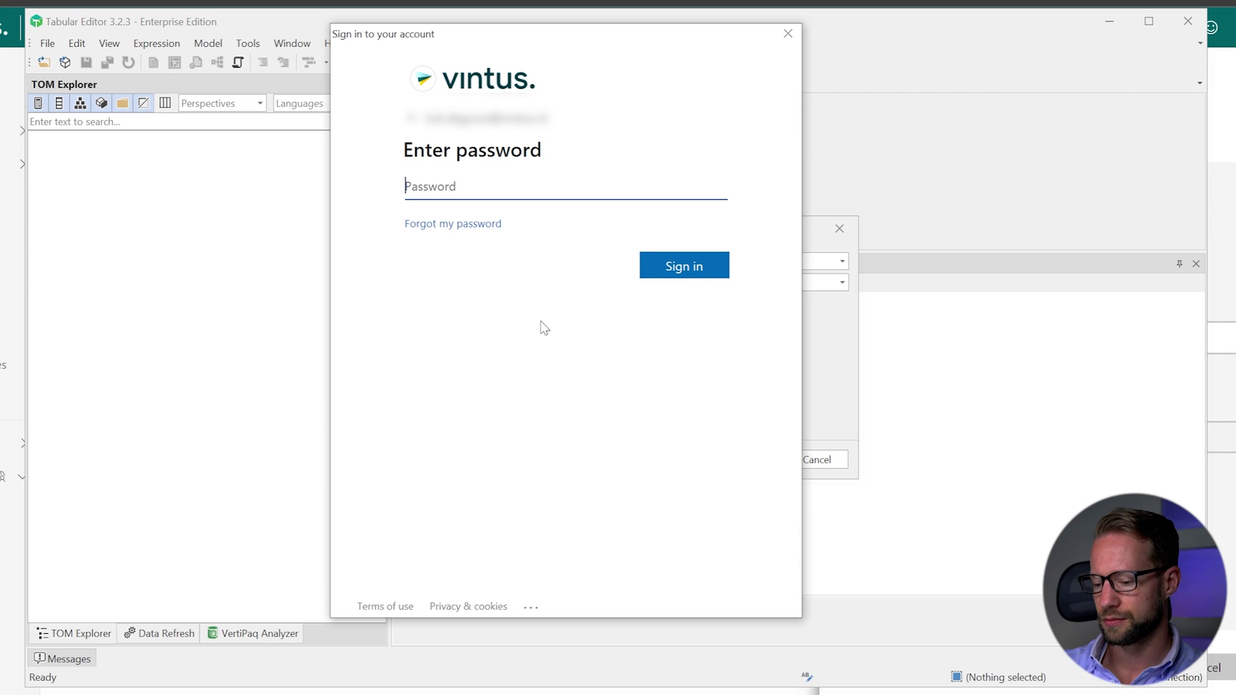
text(••••)
key(ctrl+a)
text(•••••••••••••)
key(Return)
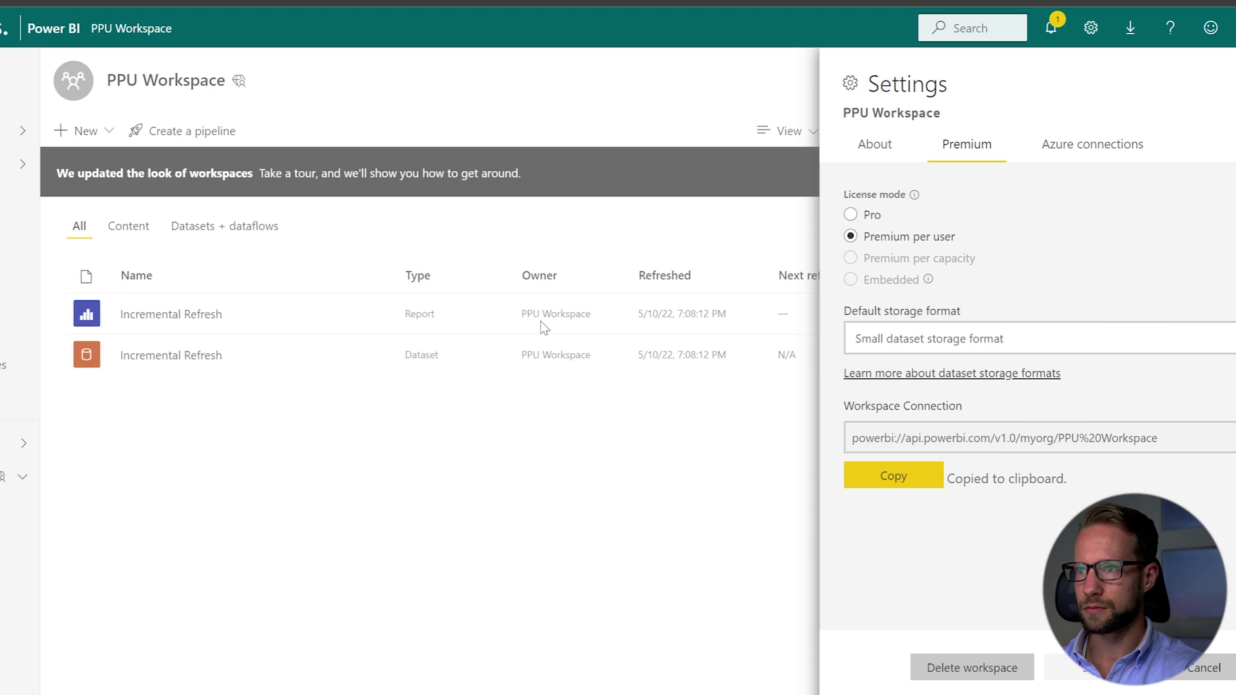
key(alt+Tab)
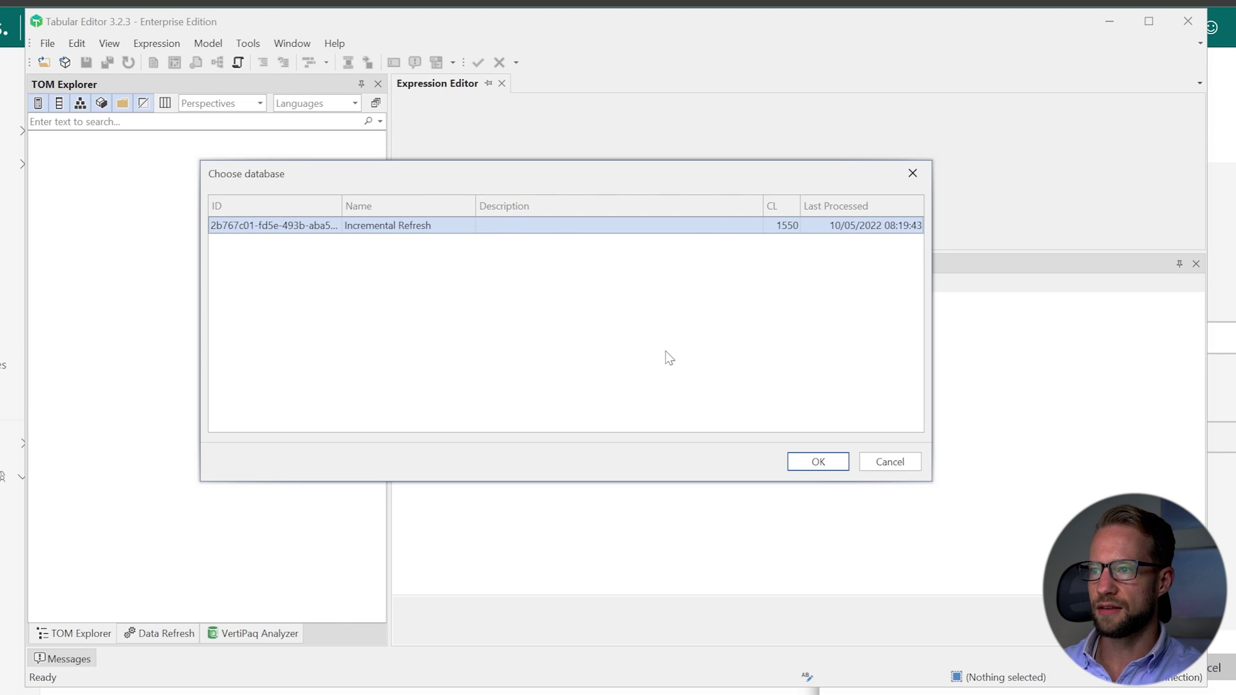
click(816, 459)
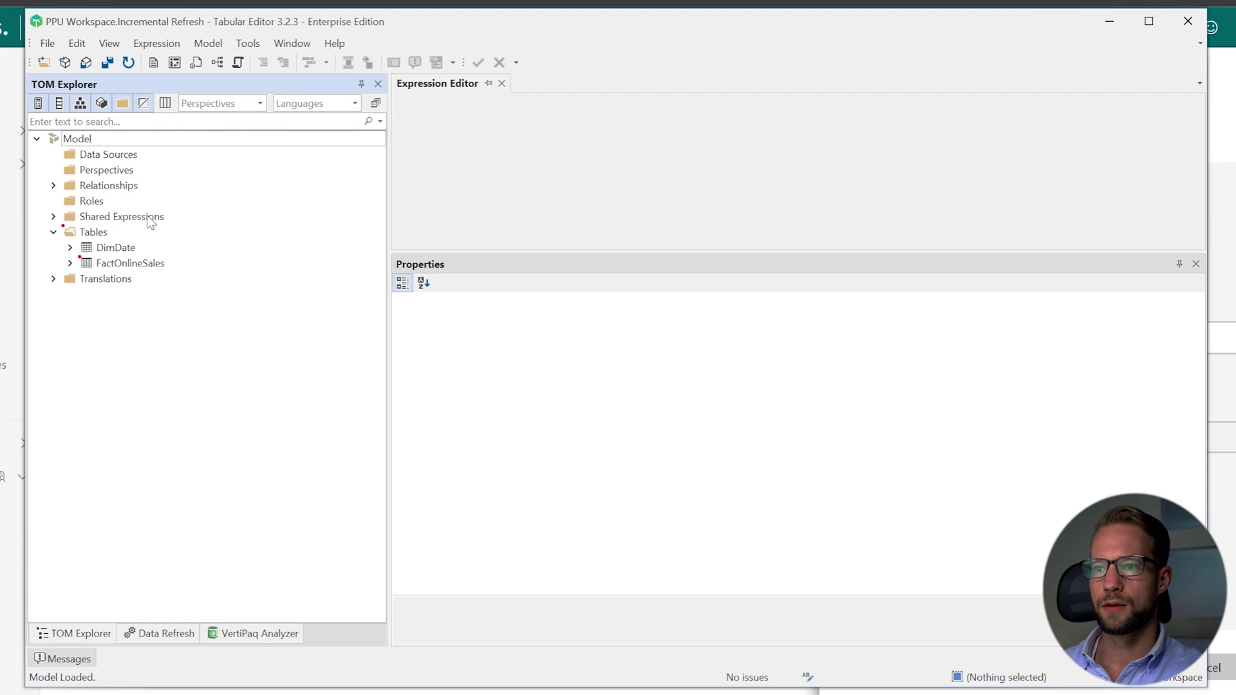
Step: Delete the Unique Customers measure under FactOnlineSales and save the model back to the workspace
click(112, 263)
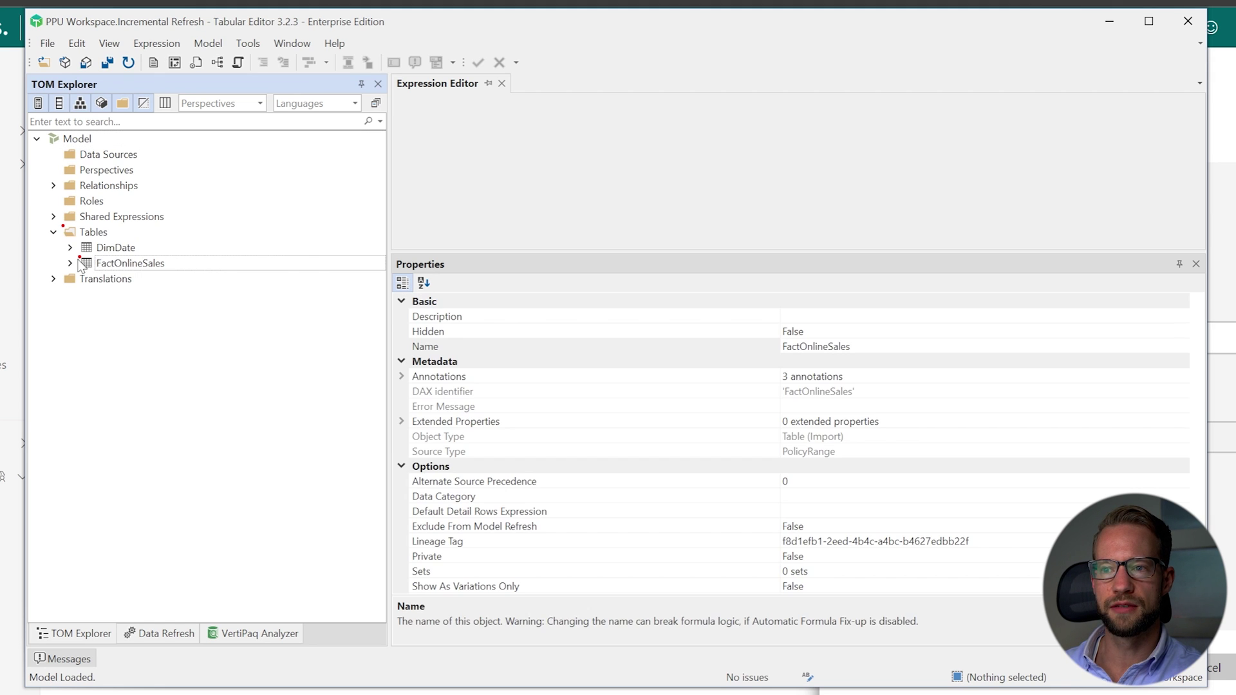
click(69, 263)
click(134, 311)
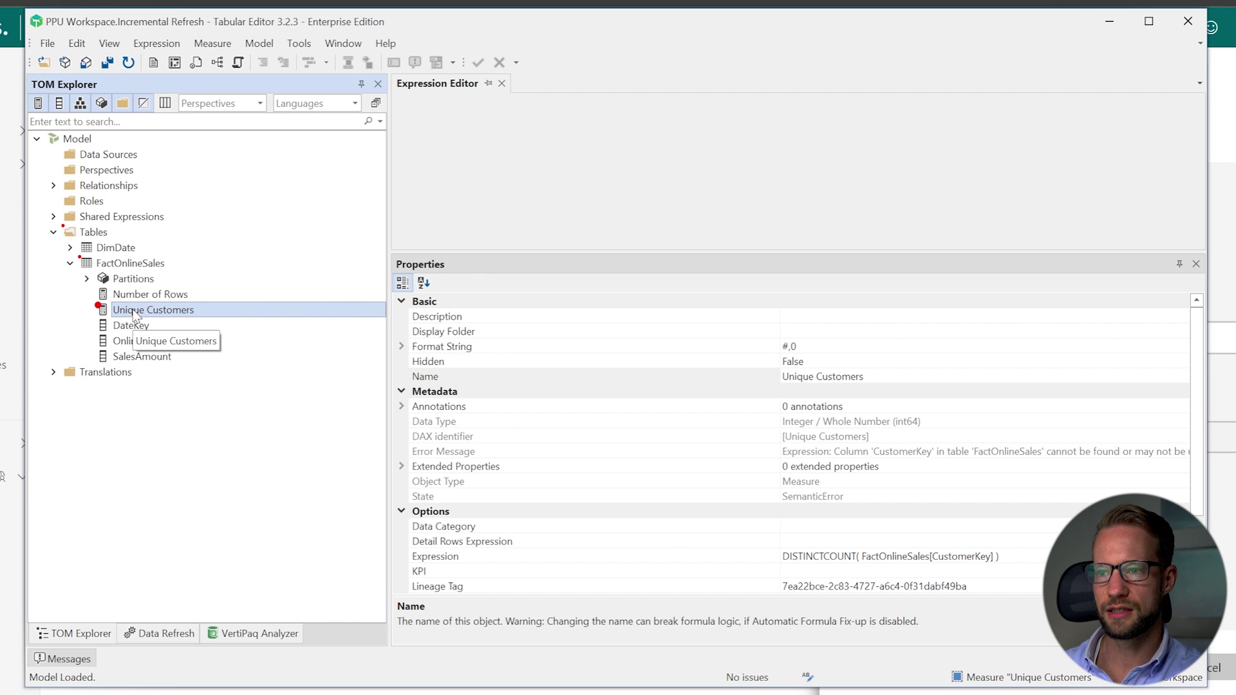
key(Delete)
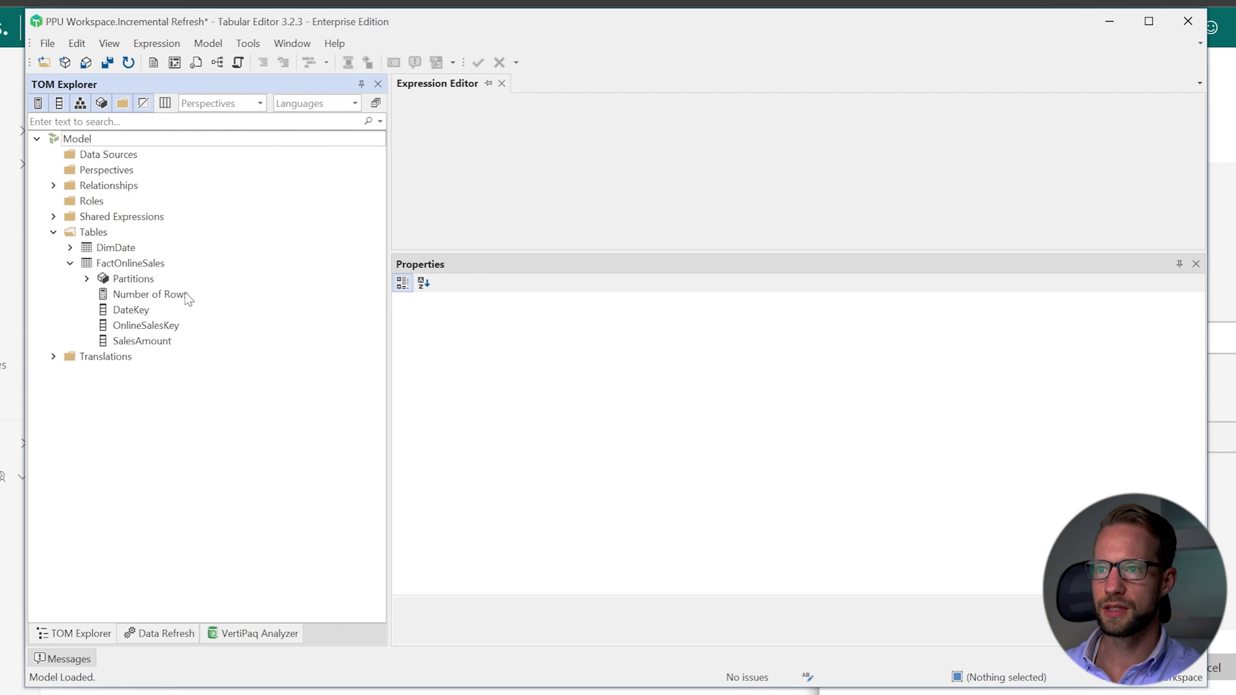
click(87, 63)
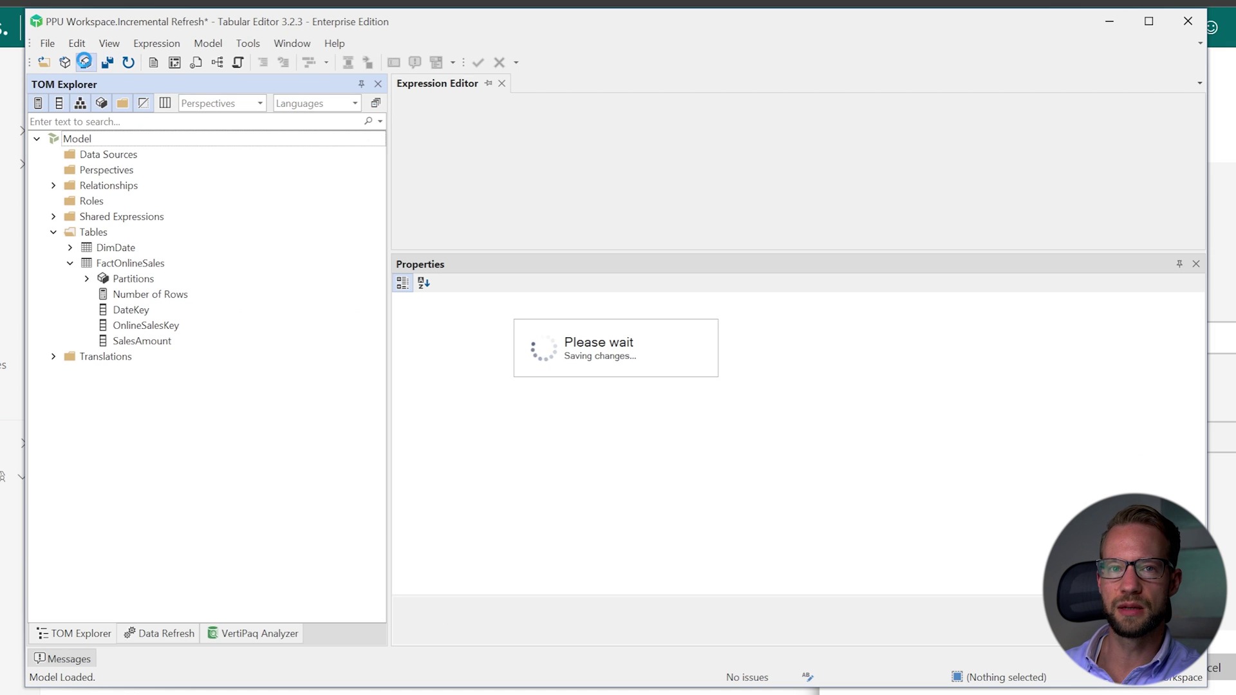